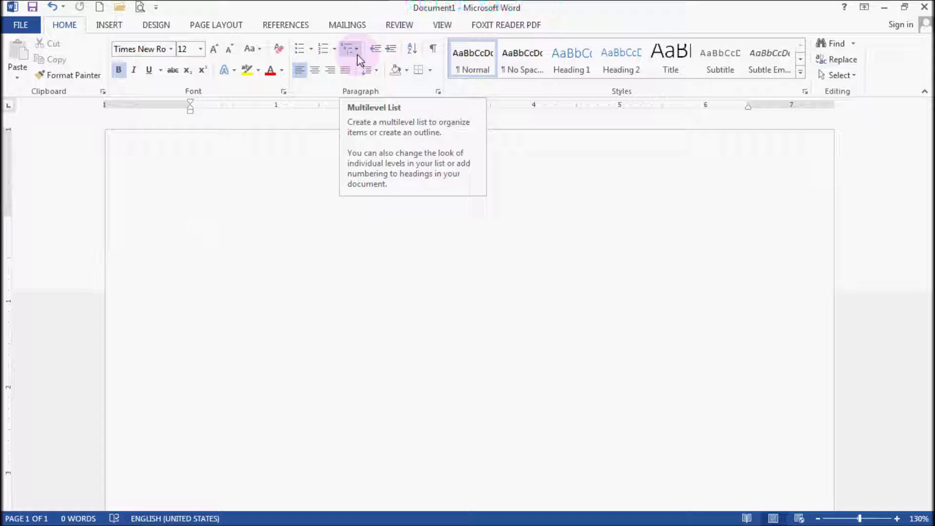
- Choose Define New Multilevel List from the Home tab's Multilevel List gallery
left_click(358, 53)
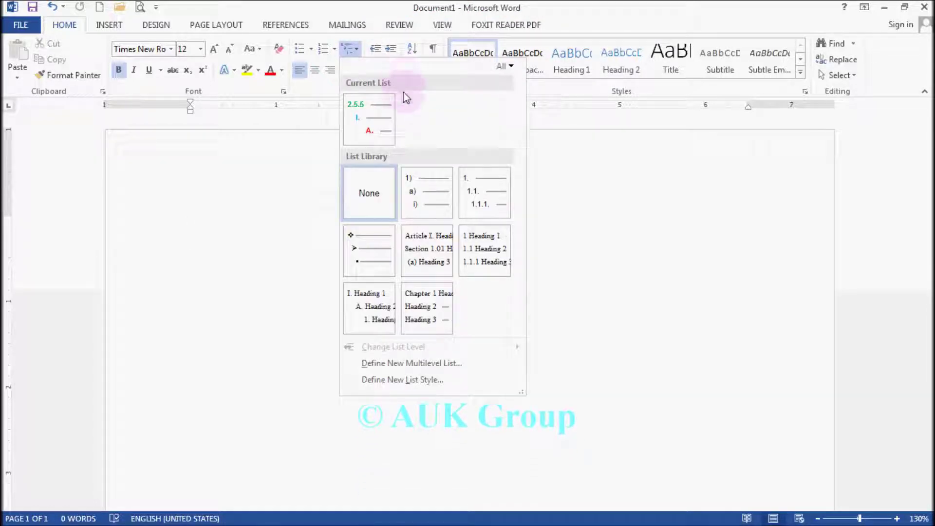
mouse_move(368, 120)
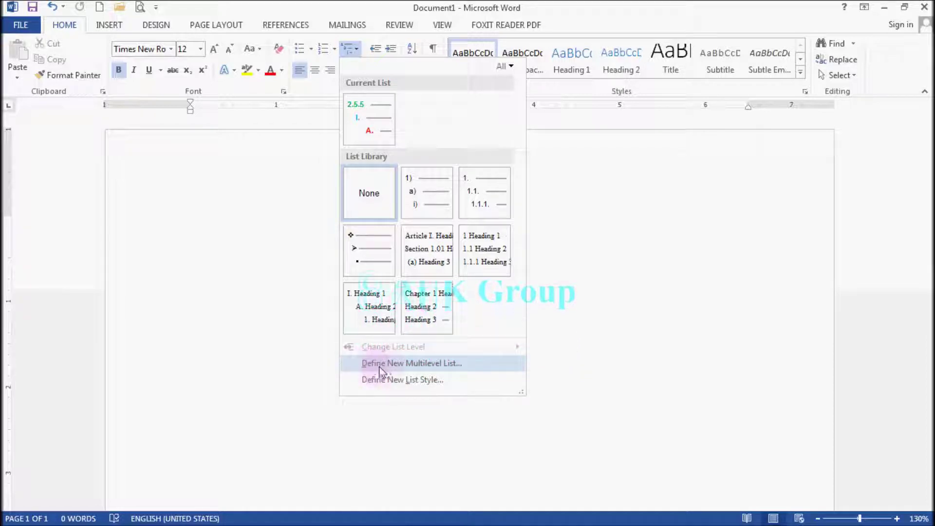
left_click(456, 367)
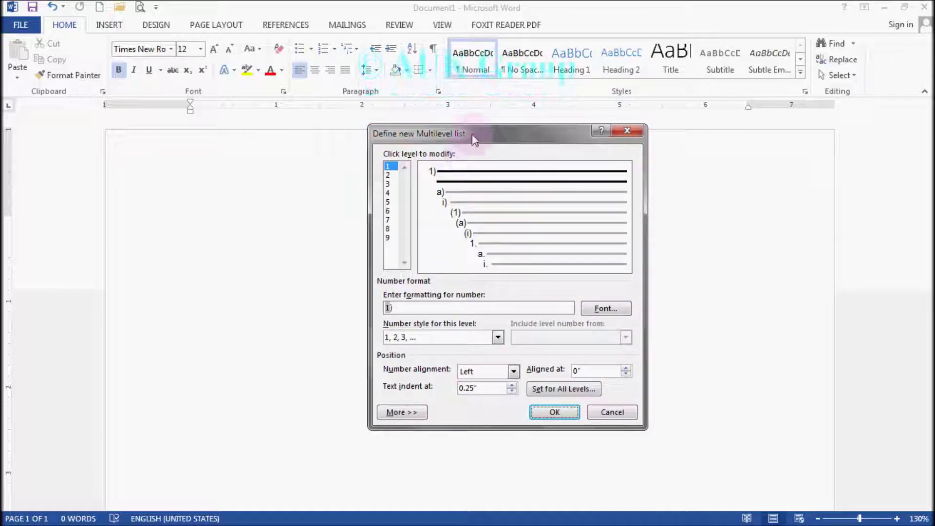
- Move the Define new Multilevel list dialog to the left and select level 1 for editing
left_click_drag(473, 140, 394, 142)
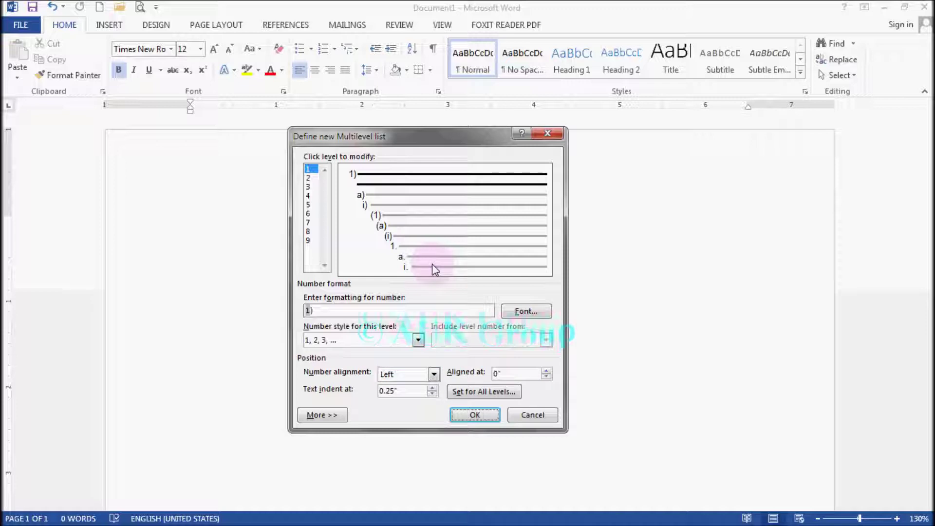
left_click(309, 178)
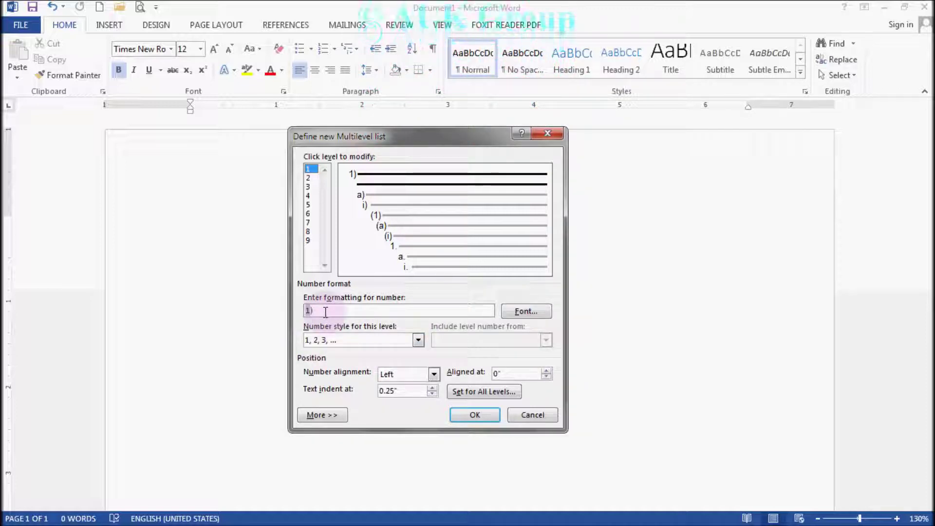
- Format level 1 as a fixed '2.5.' prefix plus a 1, 2, 3 counter, giving 2.5.1
left_click(418, 340)
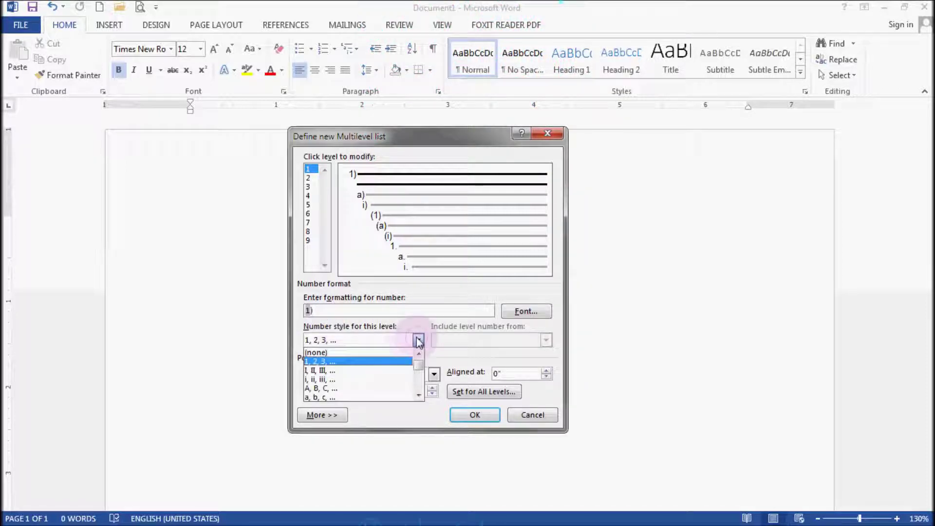
left_click(370, 352)
left_click(334, 310)
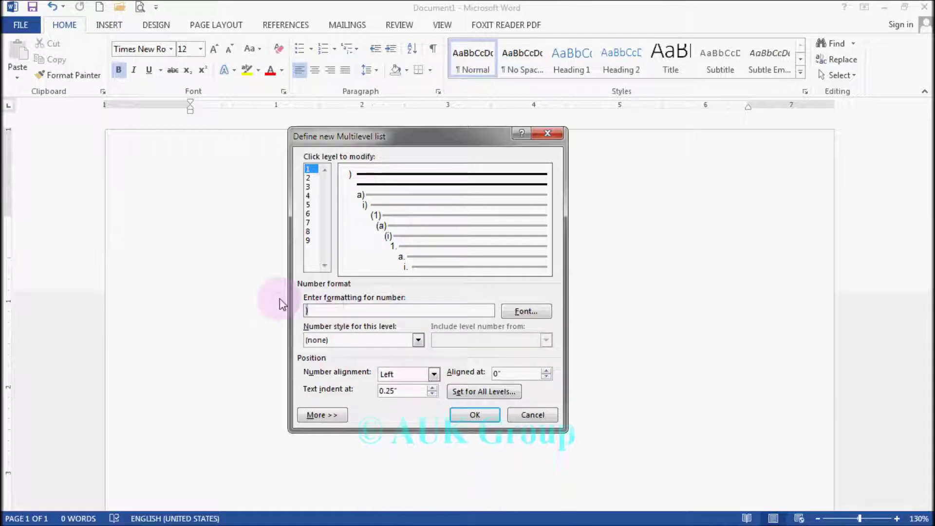
key("BackSpace")
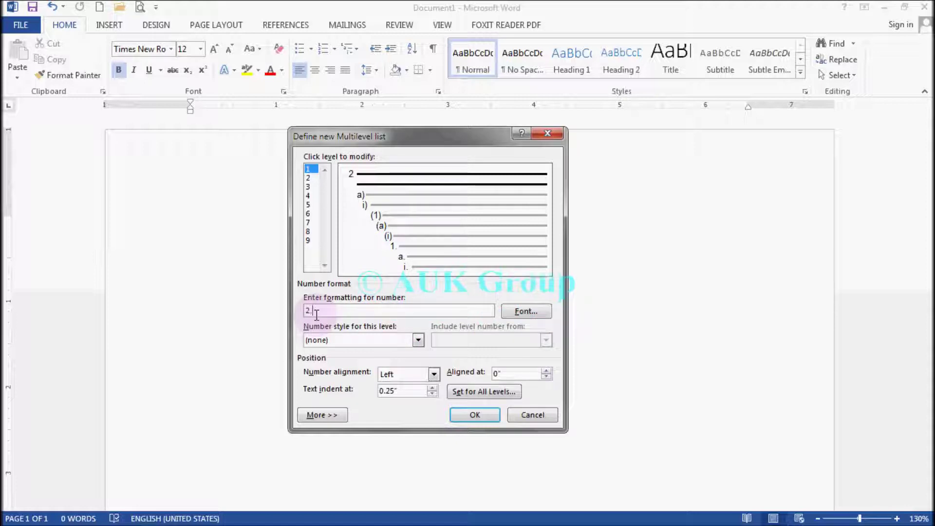
type("2.5.")
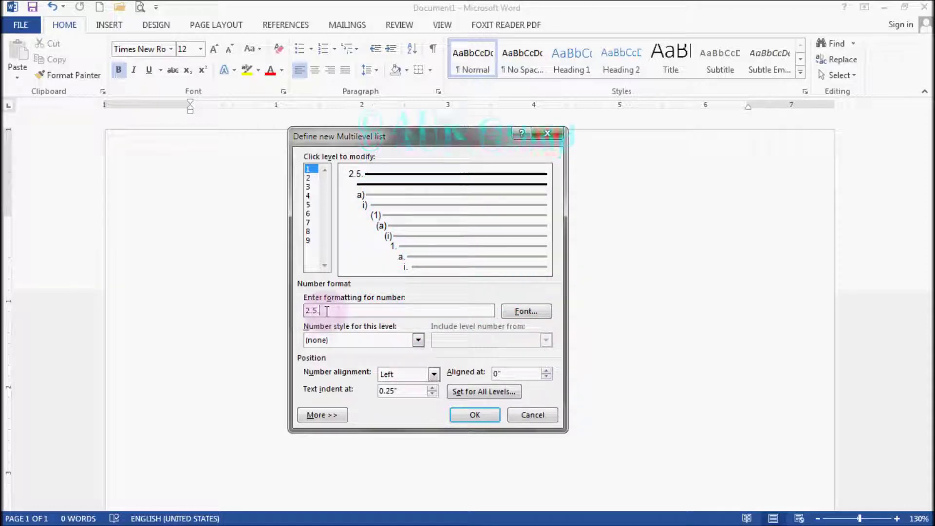
left_click(419, 342)
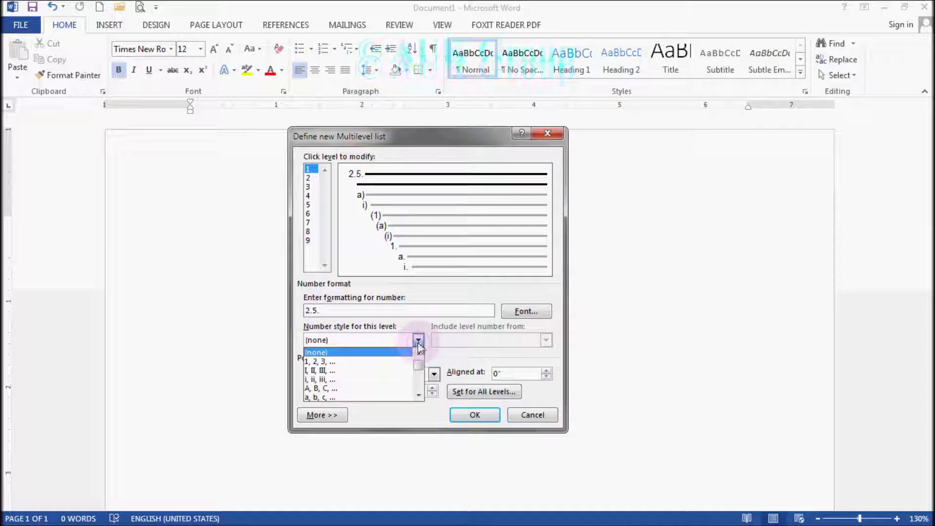
left_click(370, 363)
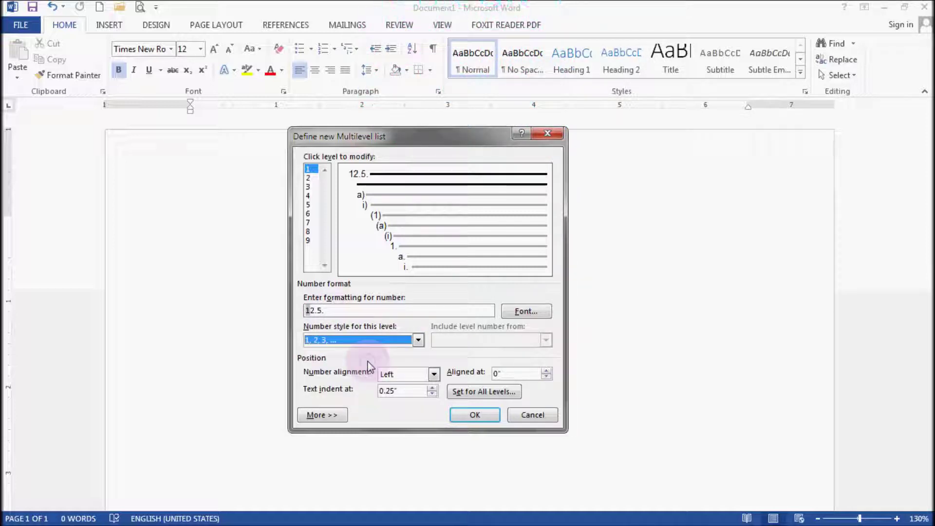
key("alt+Down")
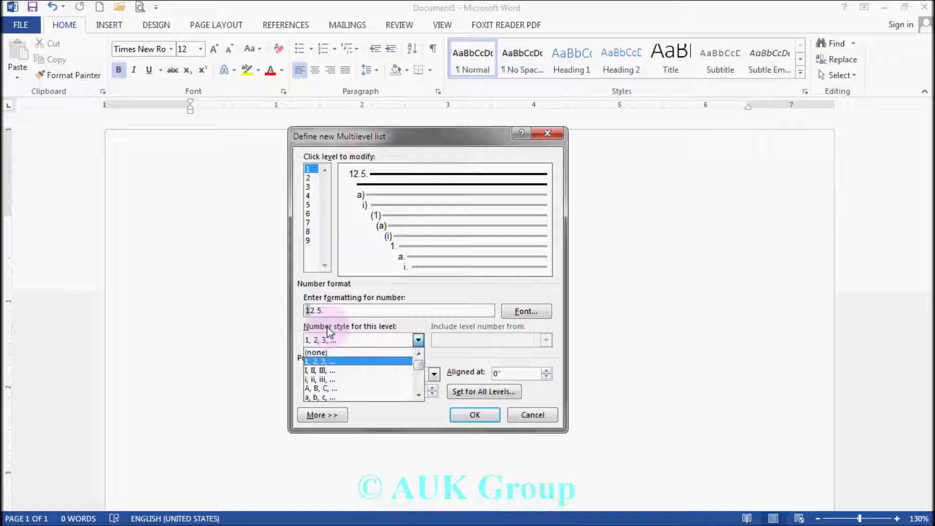
left_click(308, 311)
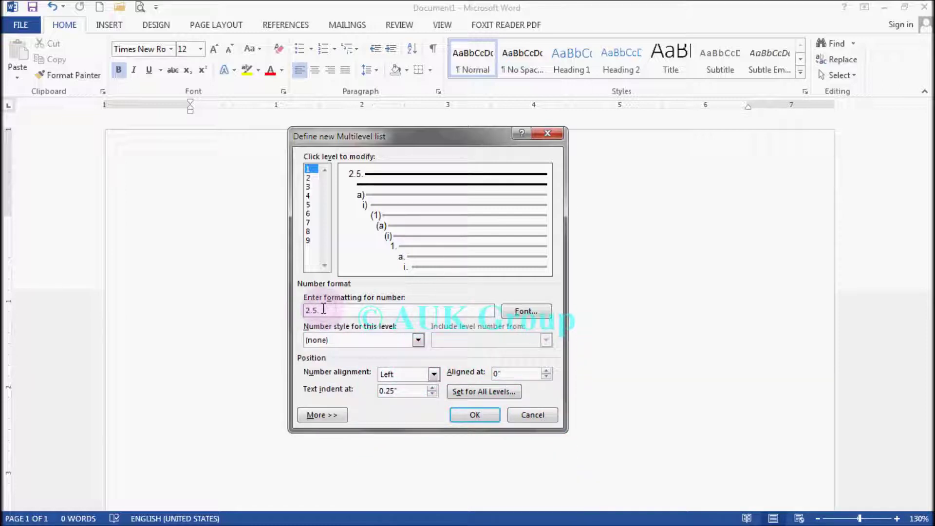
left_click(418, 340)
left_click(378, 366)
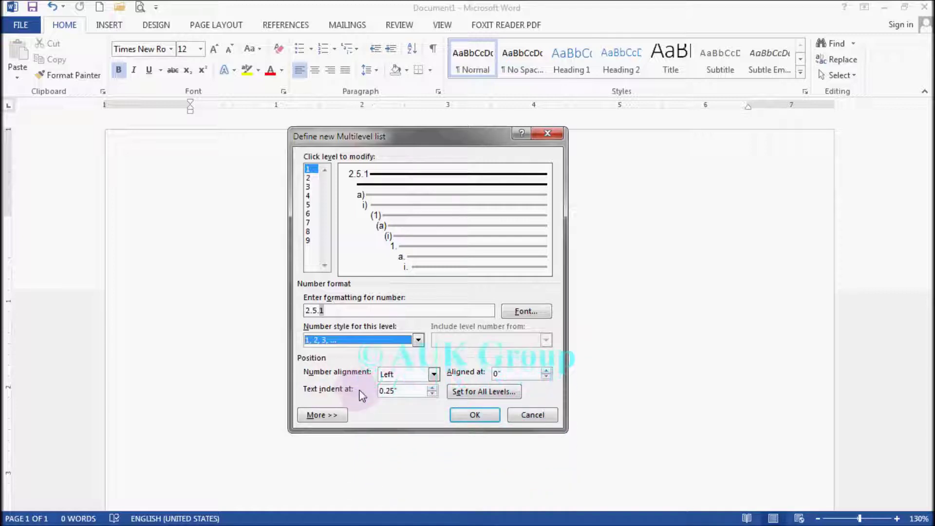
- Raise level 1's Text indent at value to 0.8 inch
left_click(433, 389)
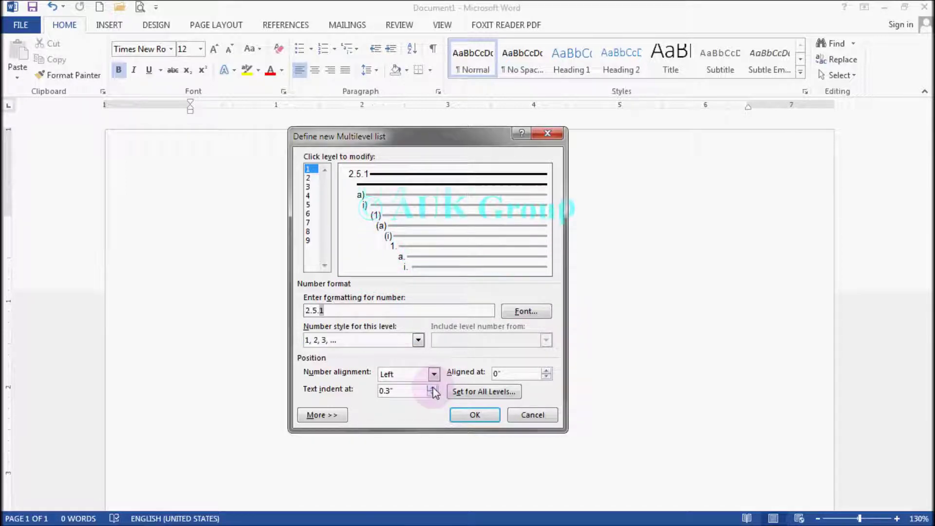
left_click(432, 388)
left_click(432, 388)
left_click(433, 389)
left_click(432, 388)
left_click(433, 389)
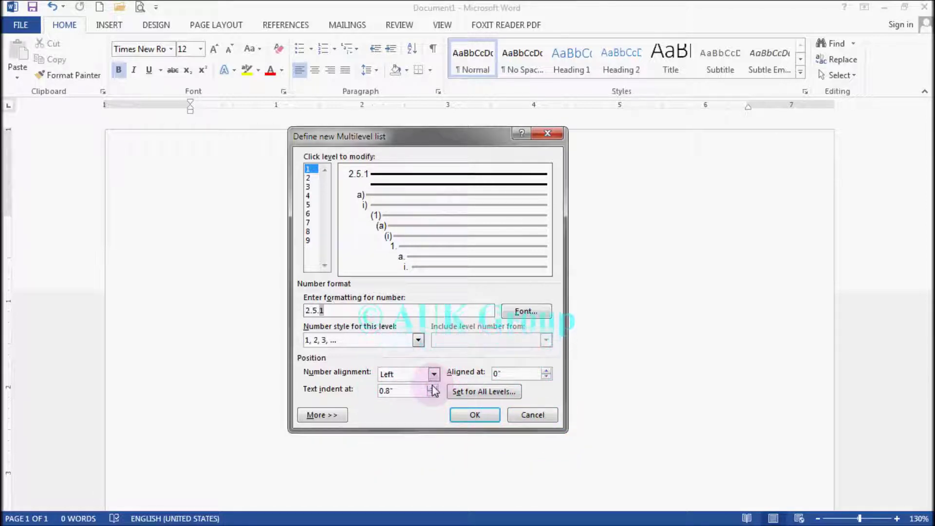
left_click(432, 387)
left_click(432, 395)
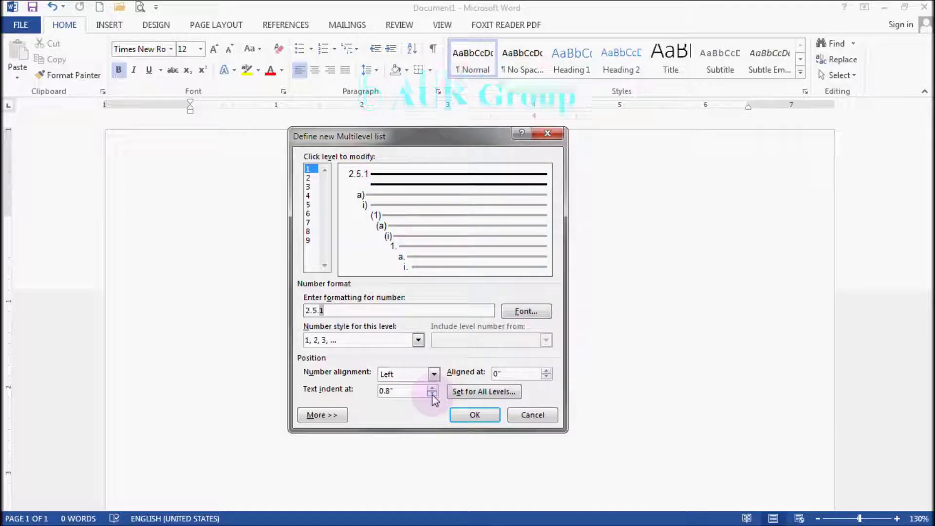
- Check the Set for All Levels settings and cancel without changes
left_click(513, 394)
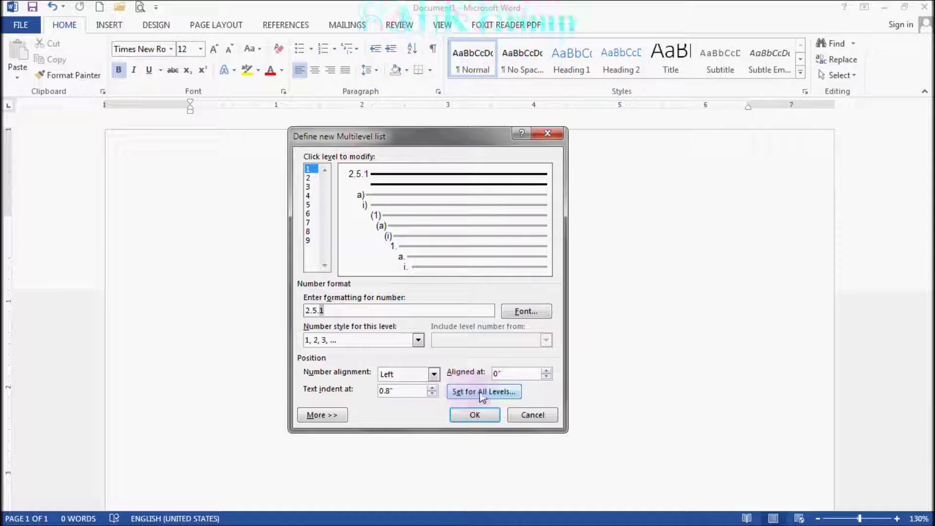
left_click(505, 393)
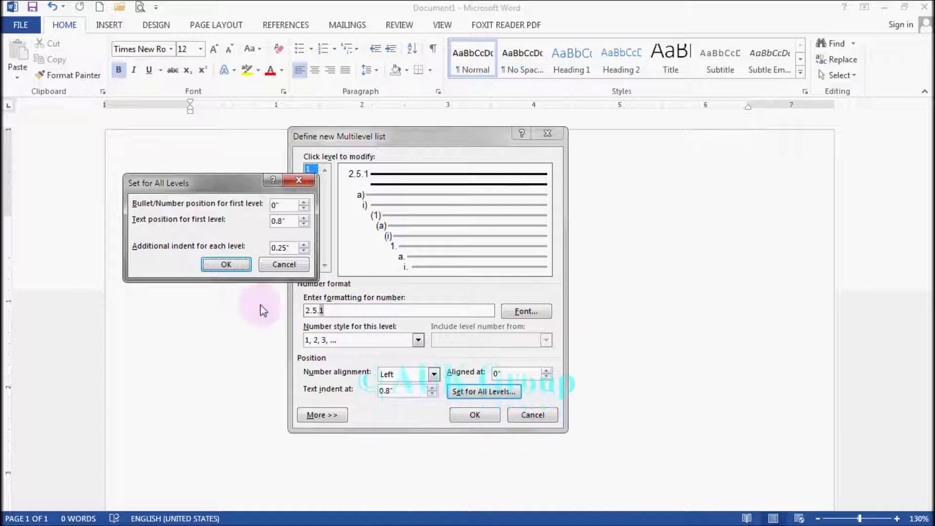
left_click(280, 267)
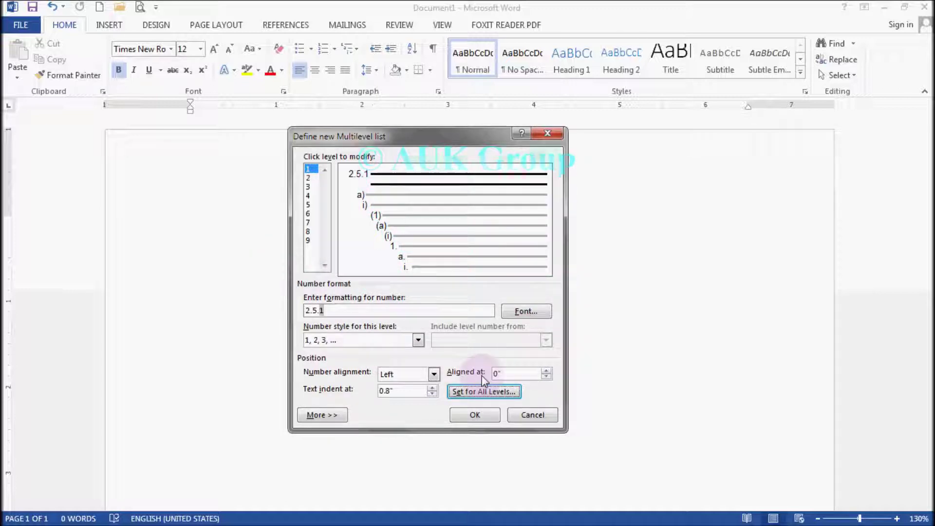
- Set level 1's number Aligned at position to 0 inch
left_click(547, 377)
left_click(548, 377)
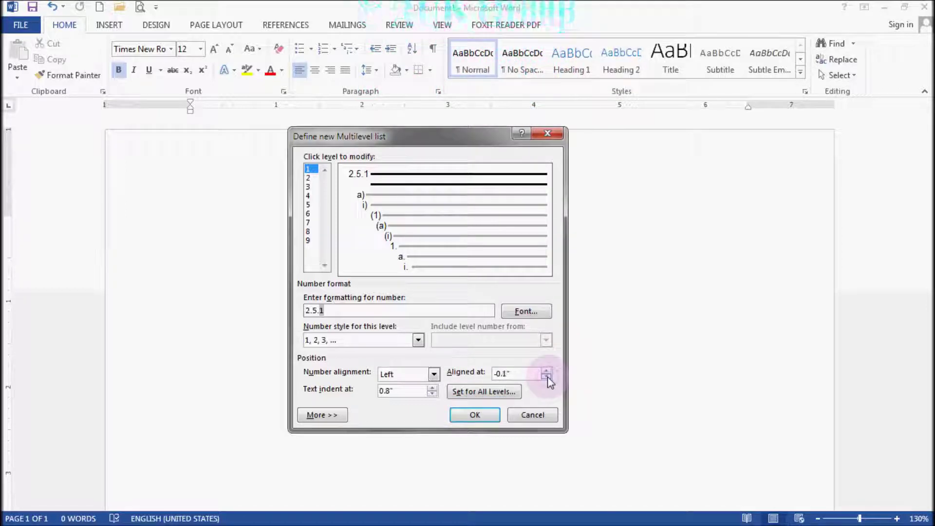
left_click(546, 377)
left_click(546, 377)
left_click(546, 377)
left_click(546, 377)
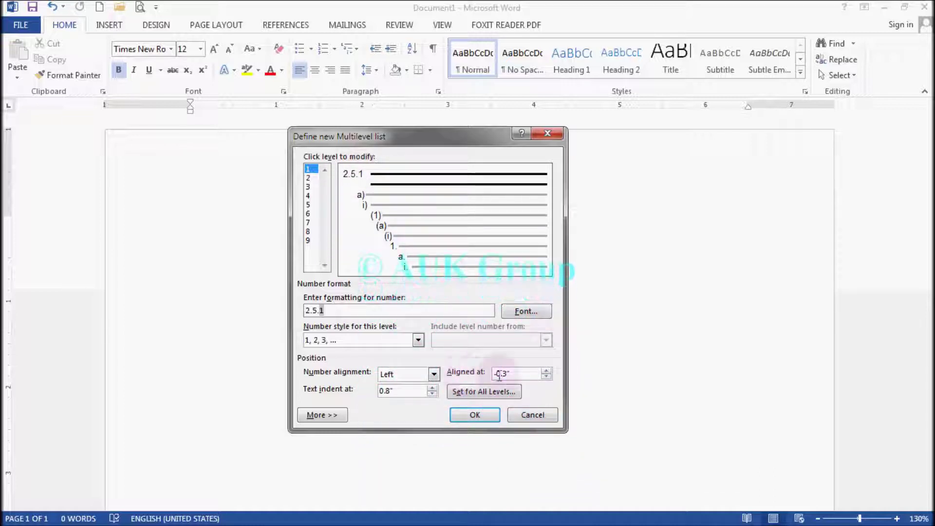
left_click(546, 372)
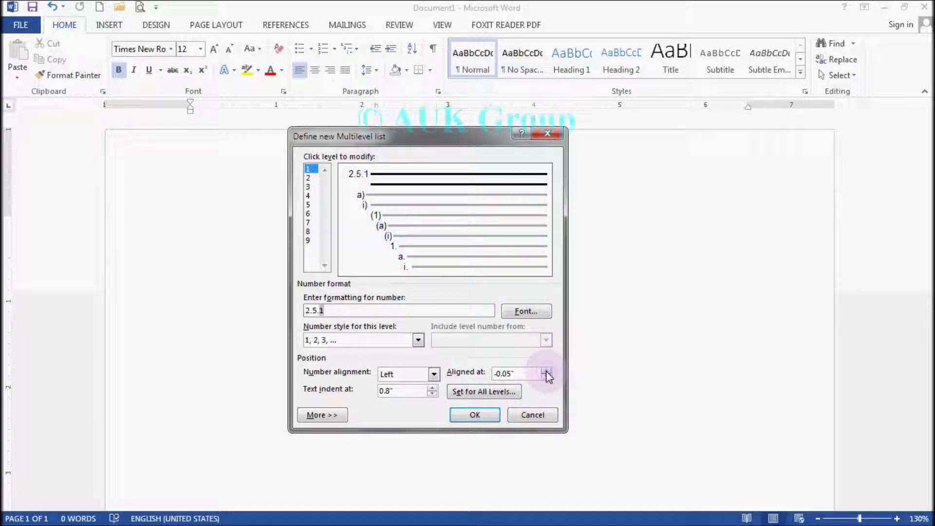
left_click(547, 372)
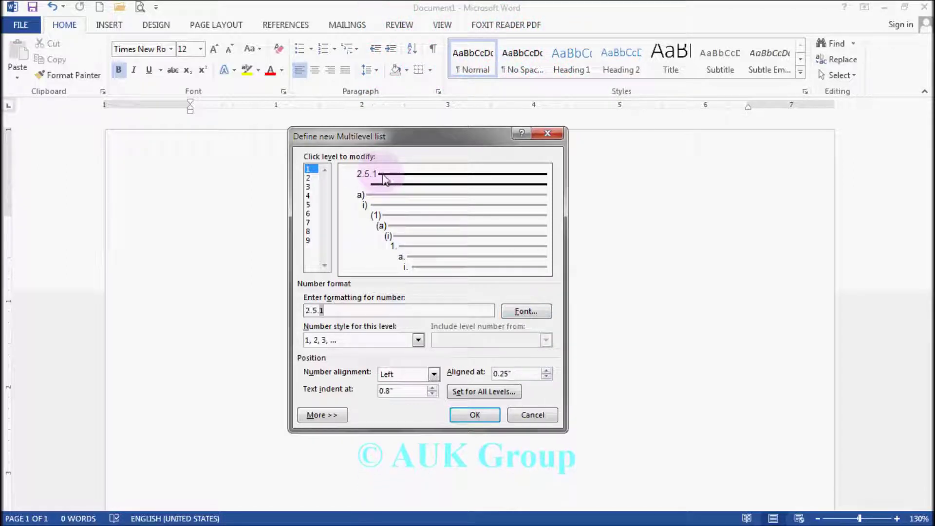
left_click(545, 377)
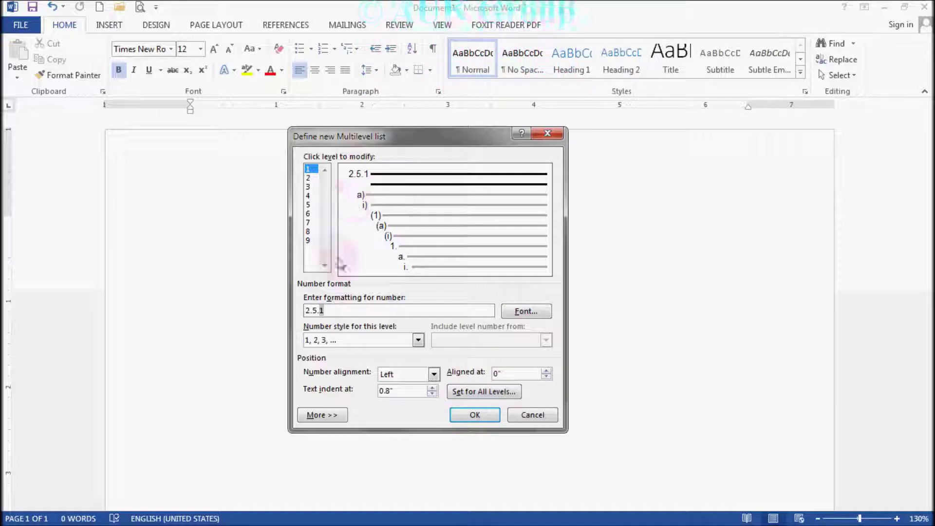
- Use Set for All Levels to add 0.4 inch of extra indent per level
left_click(491, 393)
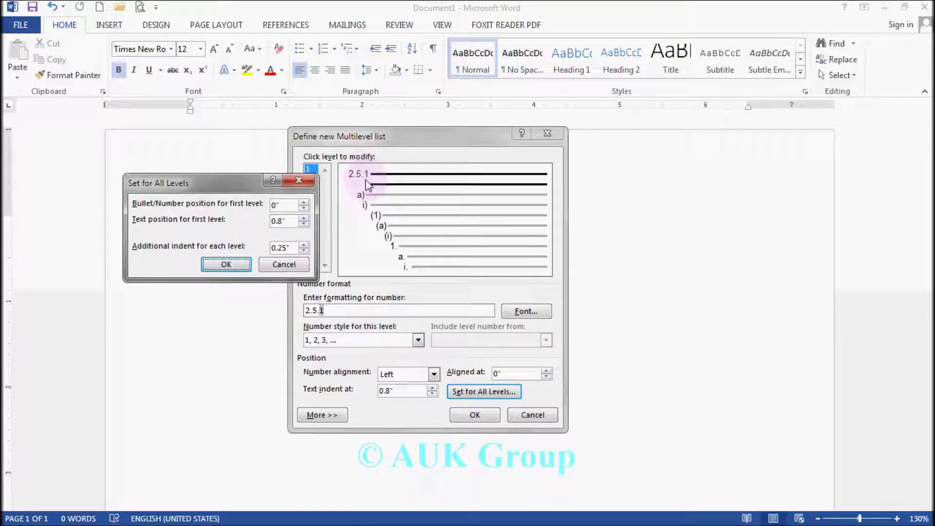
left_click(304, 245)
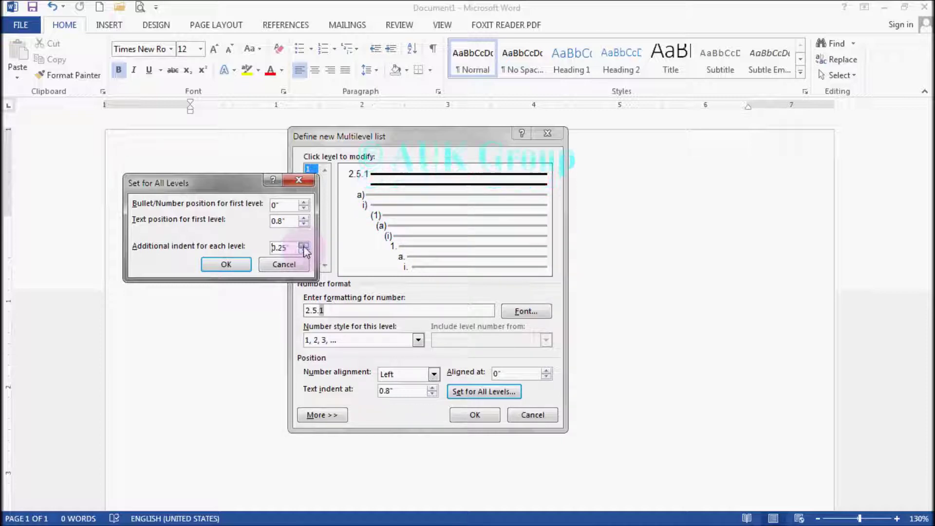
left_click(304, 245)
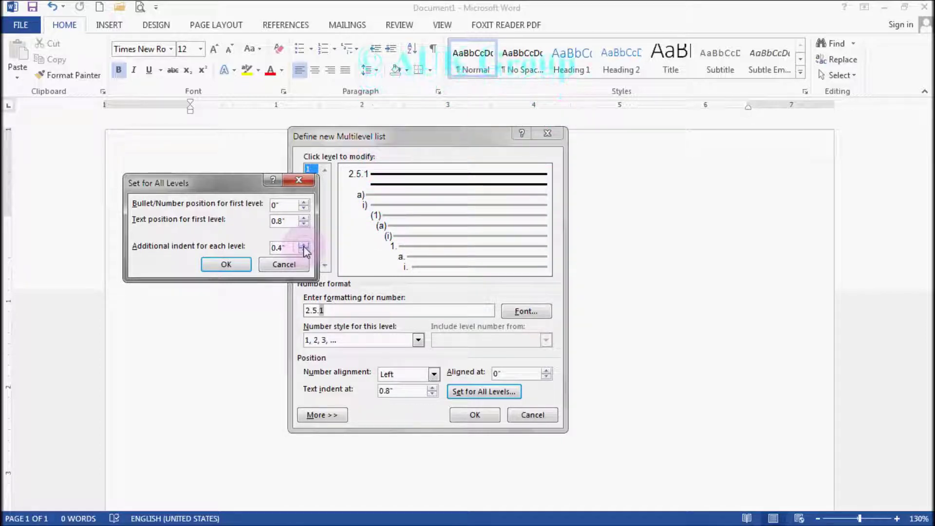
left_click(227, 265)
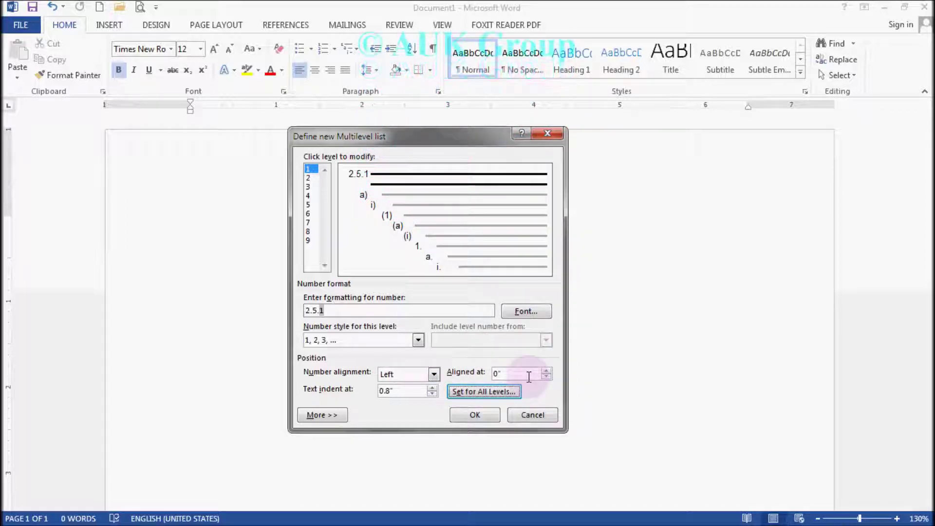
- Expand the extra list options and leave level 1 linked to no style
left_click(327, 415)
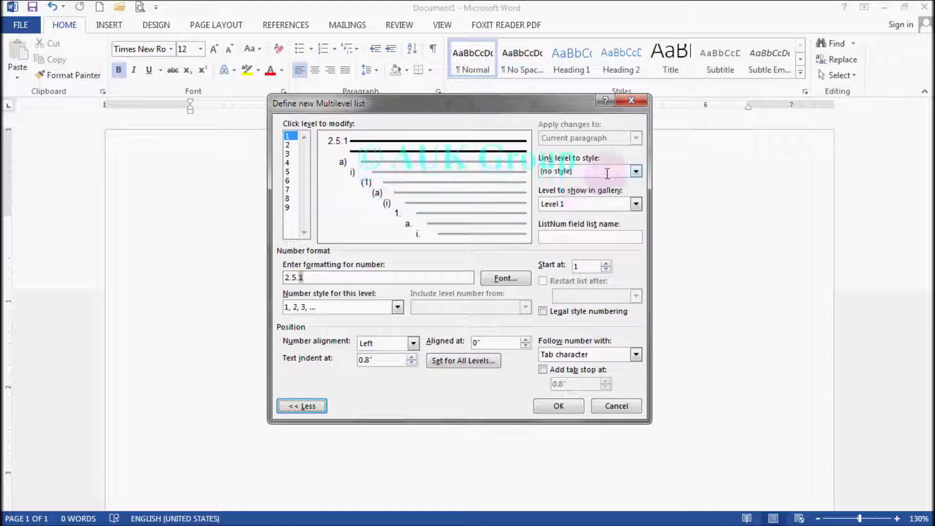
left_click(636, 171)
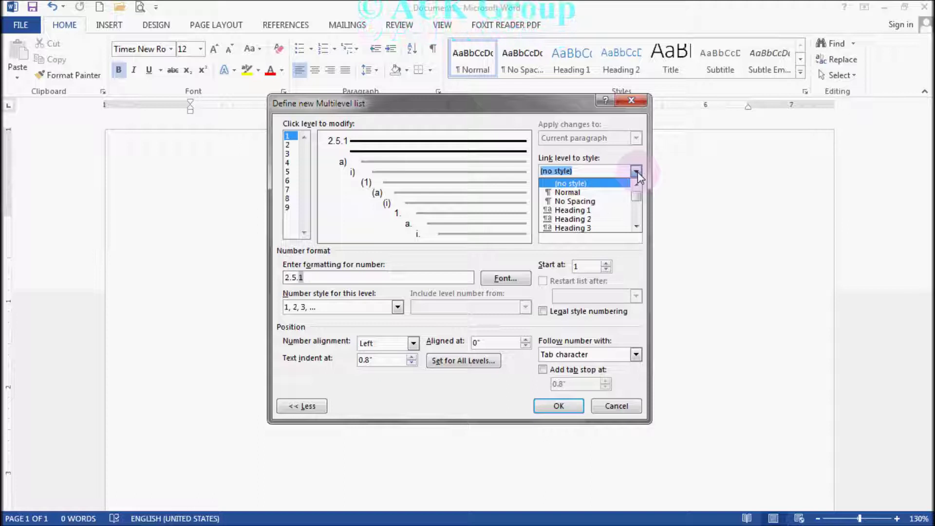
scroll(603, 202, "down", 3)
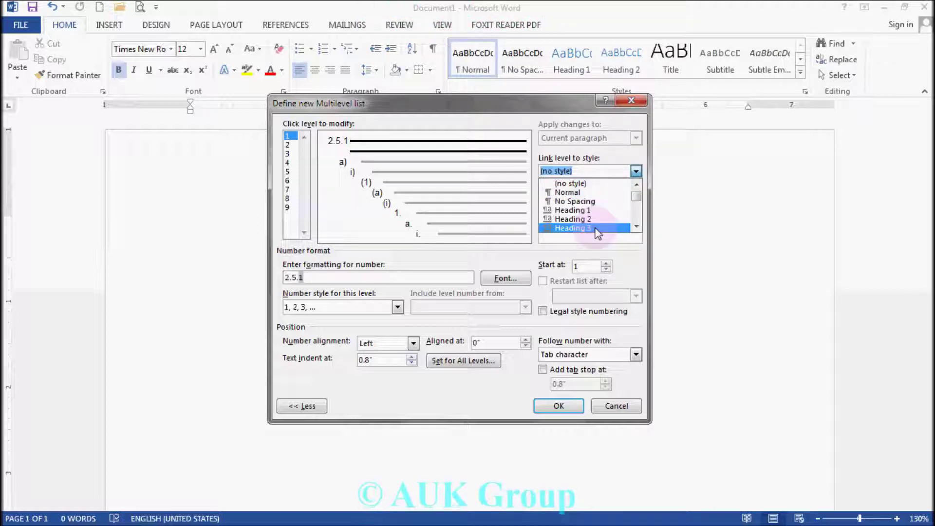
scroll(604, 209, "down", 3)
scroll(604, 210, "up", 8)
key("Tab")
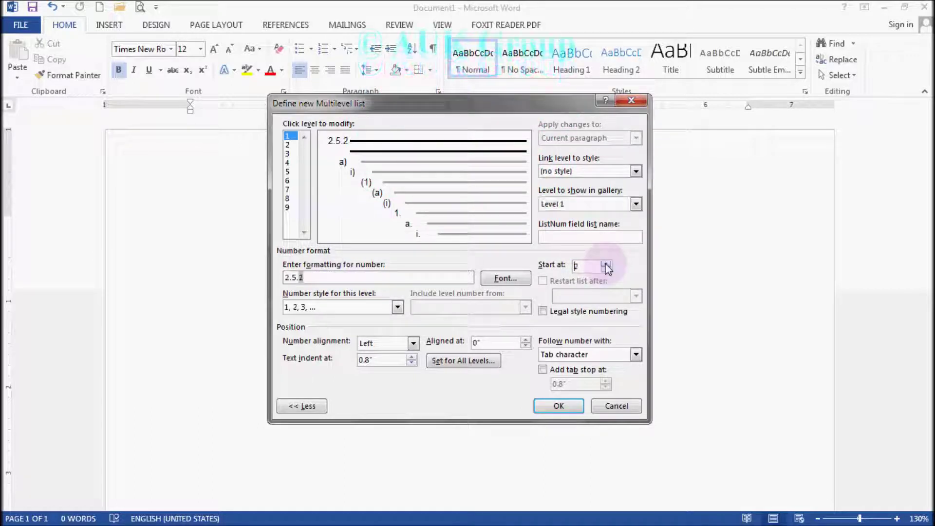
- Keep level 1's Start at value at 1 and open the Font settings for its number
left_click(606, 264)
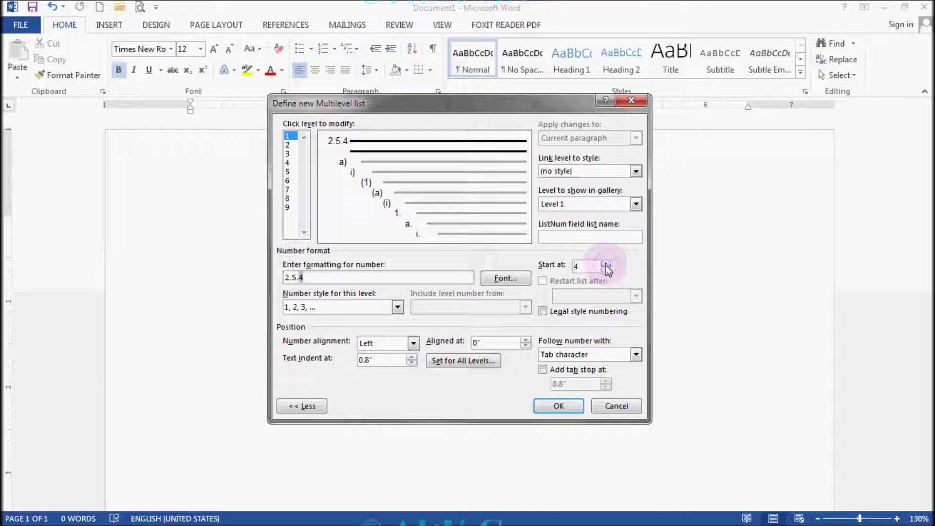
left_click(606, 269)
left_click(606, 269)
left_click(606, 269)
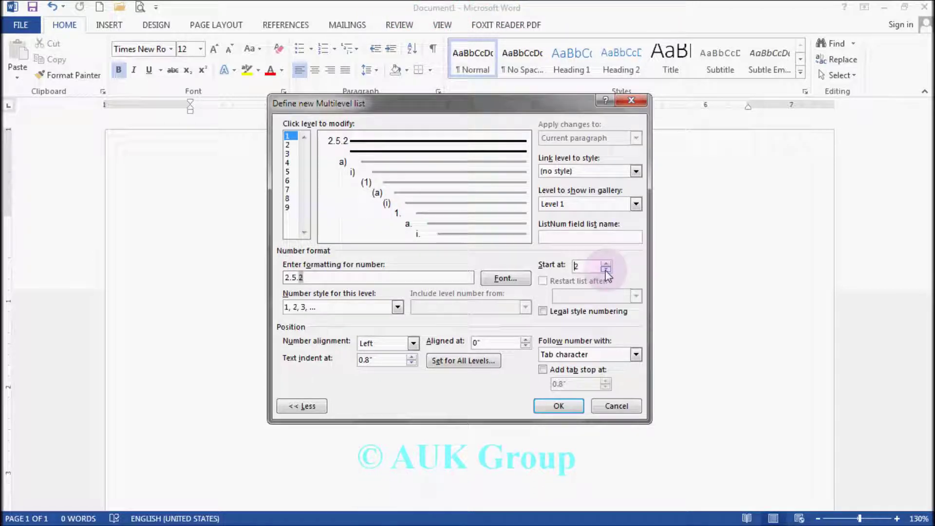
left_click(506, 279)
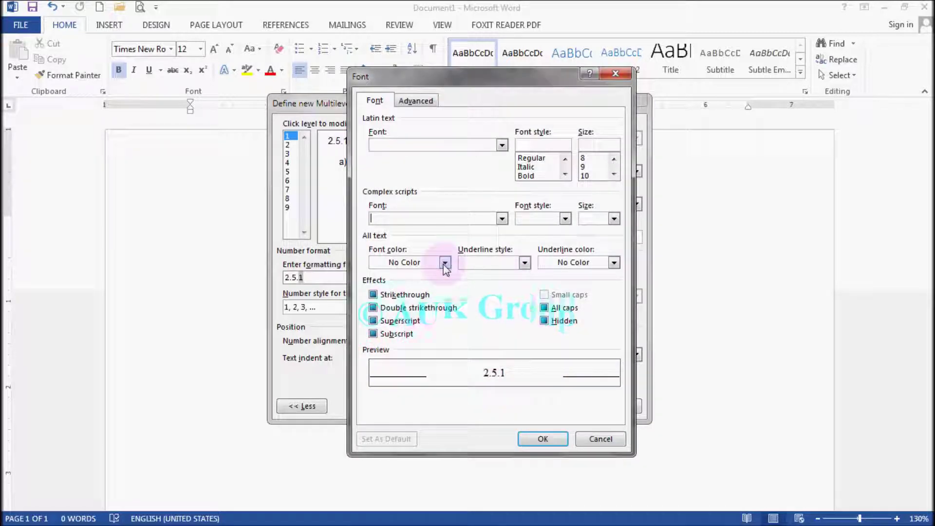
- Apply a light blue font colour and Bold style to the 2.5.1 number and confirm
left_click(445, 264)
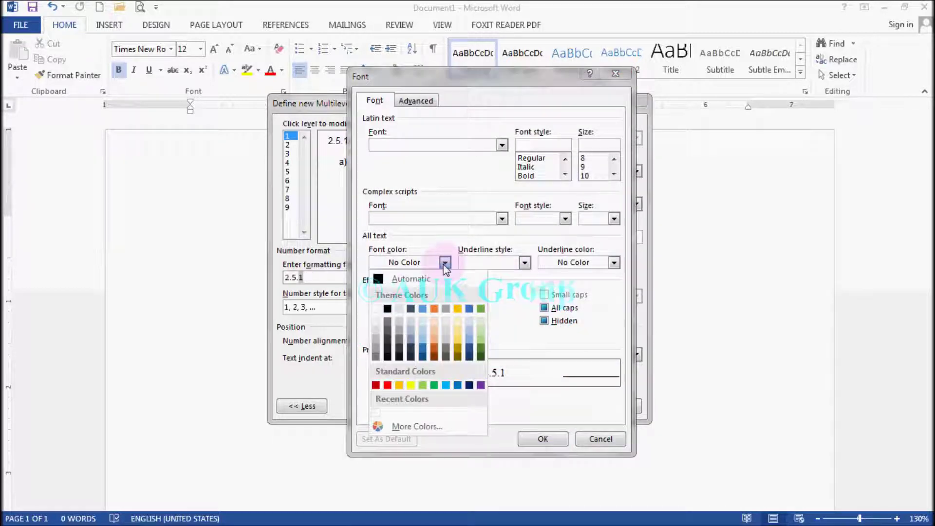
left_click(445, 386)
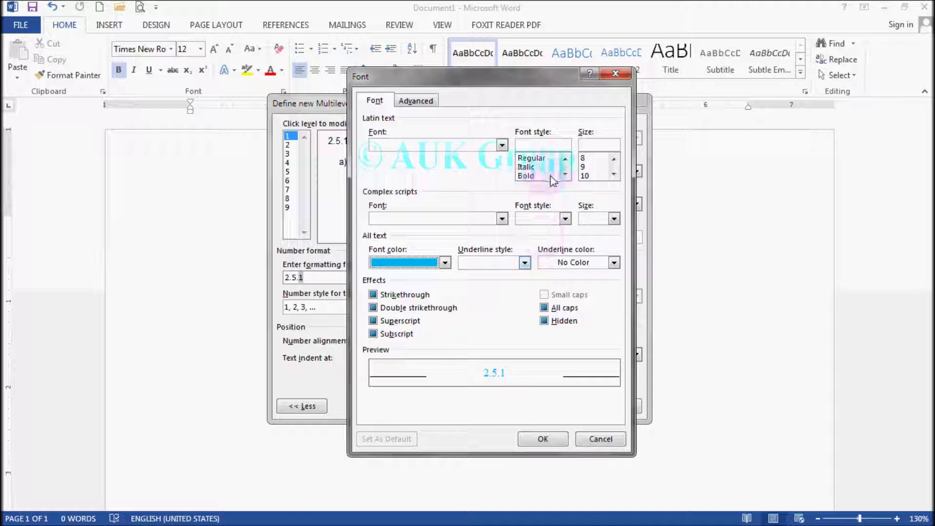
left_click(535, 176)
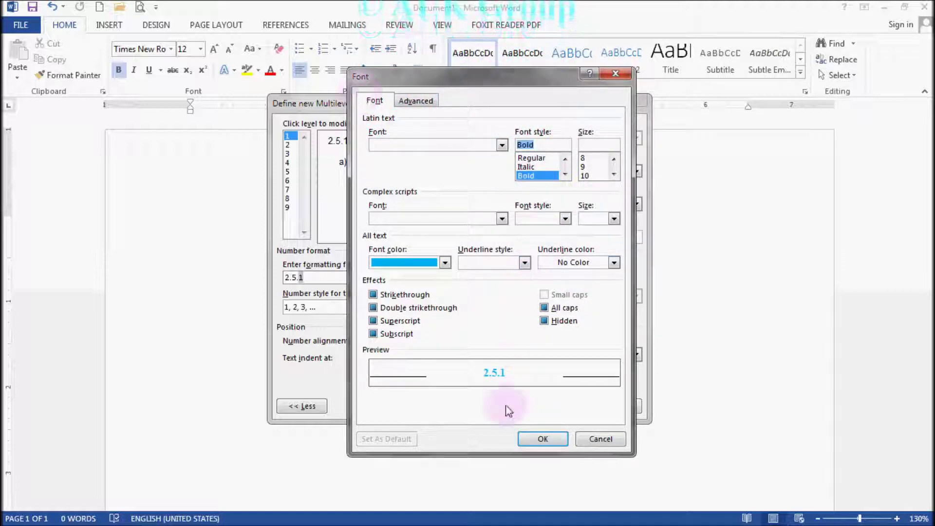
left_click(531, 441)
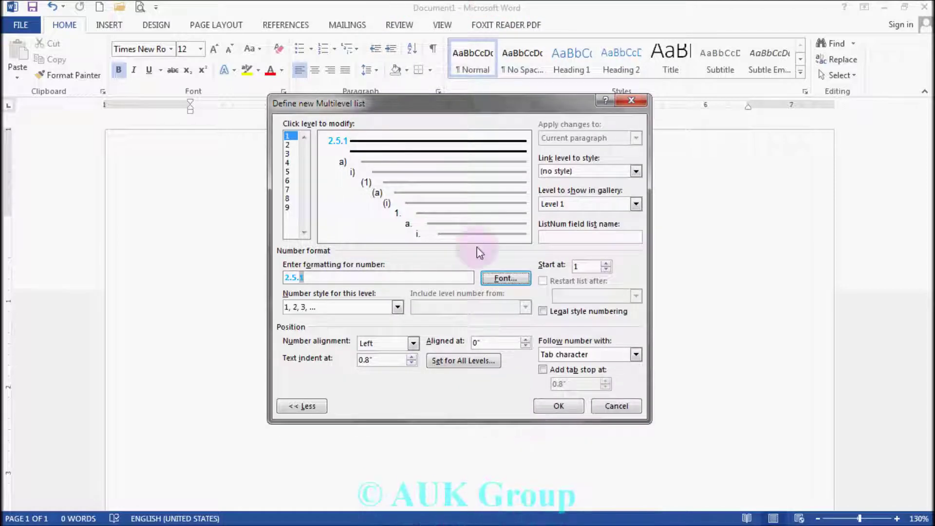
- Give level 2 the I, II, III number style with the format 'I:-'
left_click(290, 146)
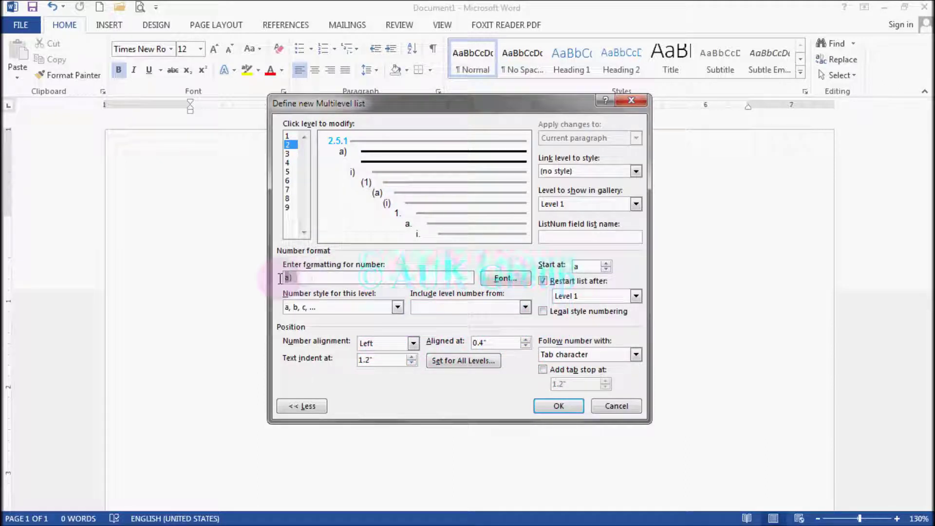
left_click(398, 308)
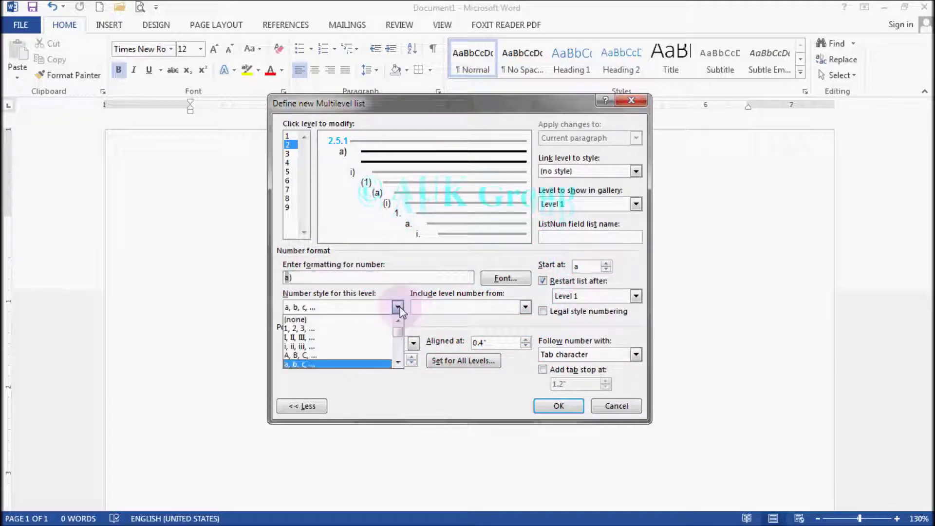
left_click(359, 338)
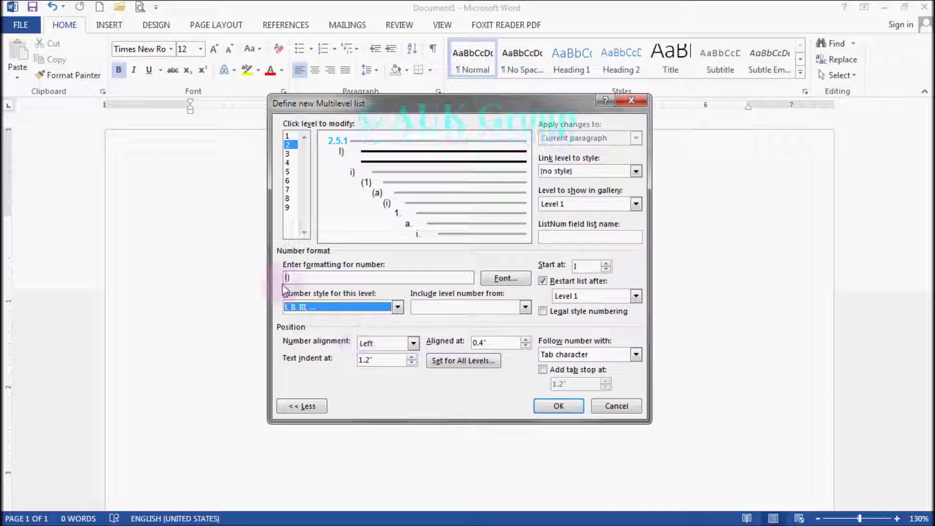
left_click(297, 275)
key("BackSpace")
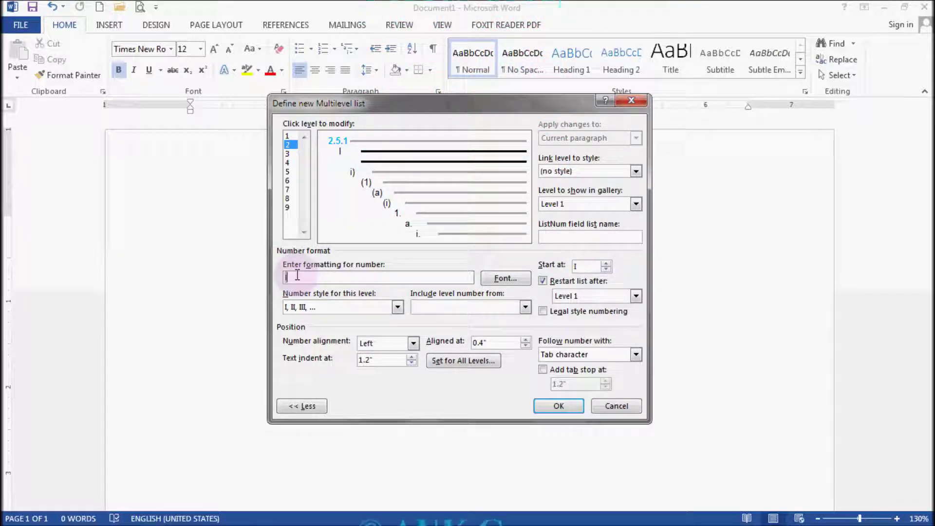
type(":-")
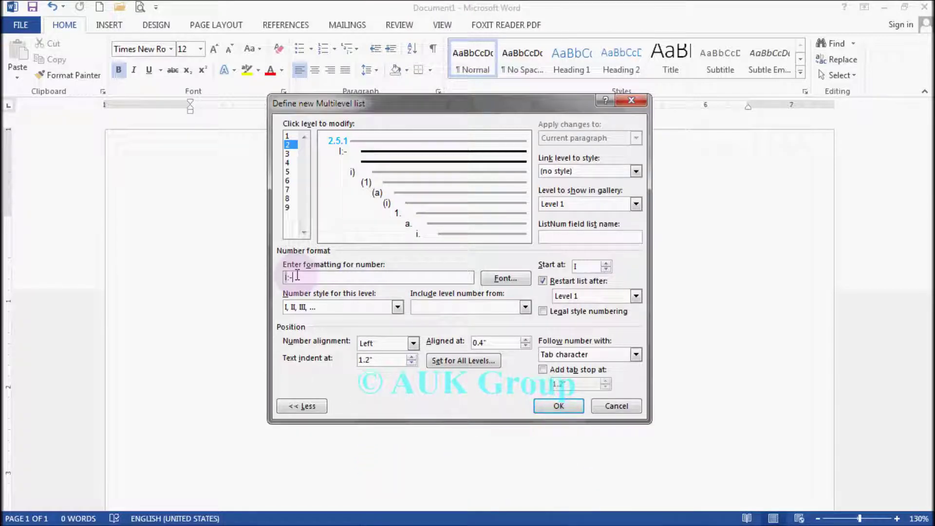
key("Tab")
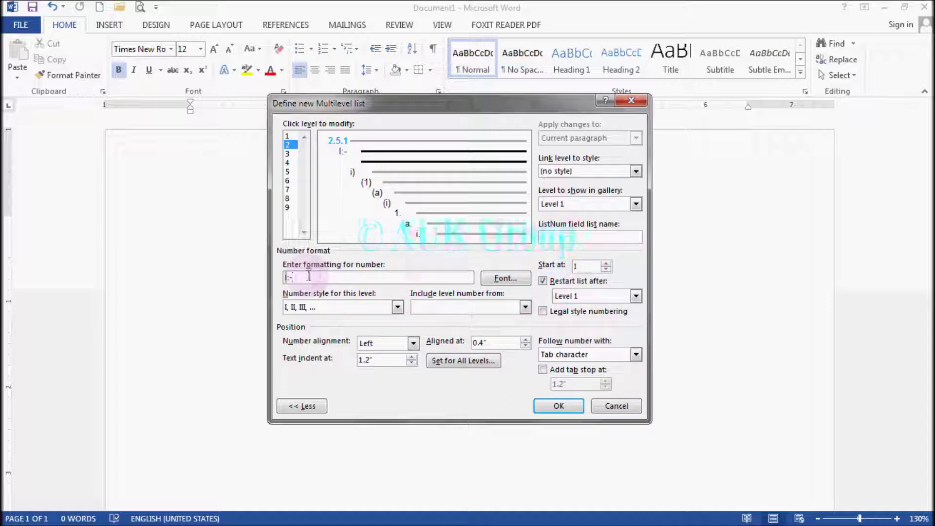
- Set the level 2 'I:-' number's font to red and Bold, then return to the list
left_click(502, 278)
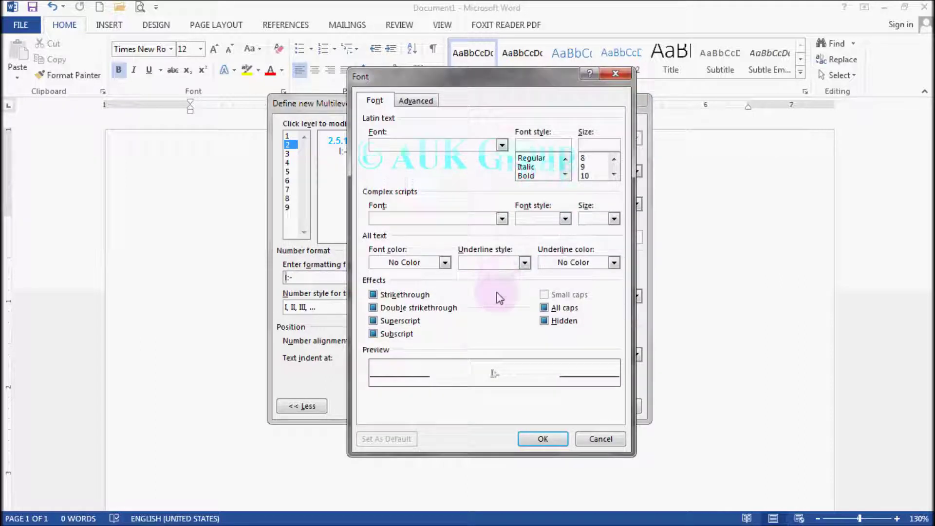
left_click(445, 263)
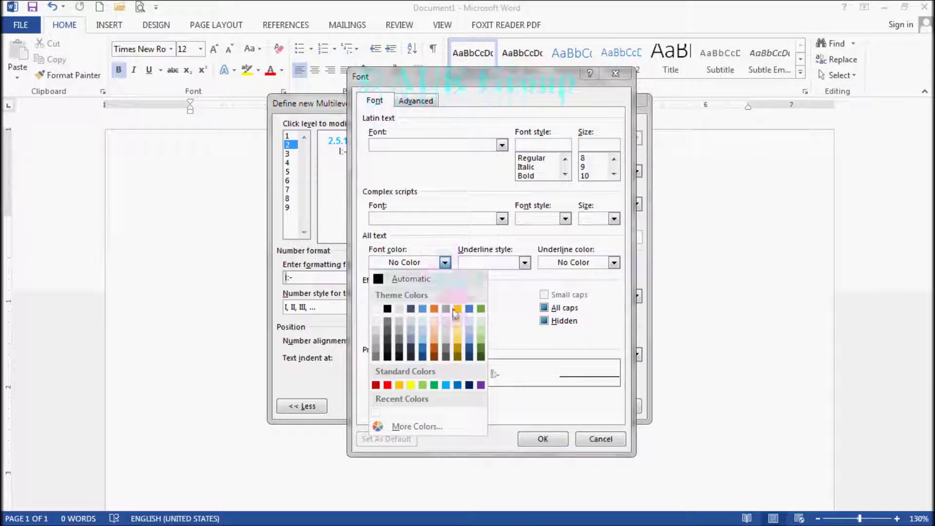
left_click(388, 386)
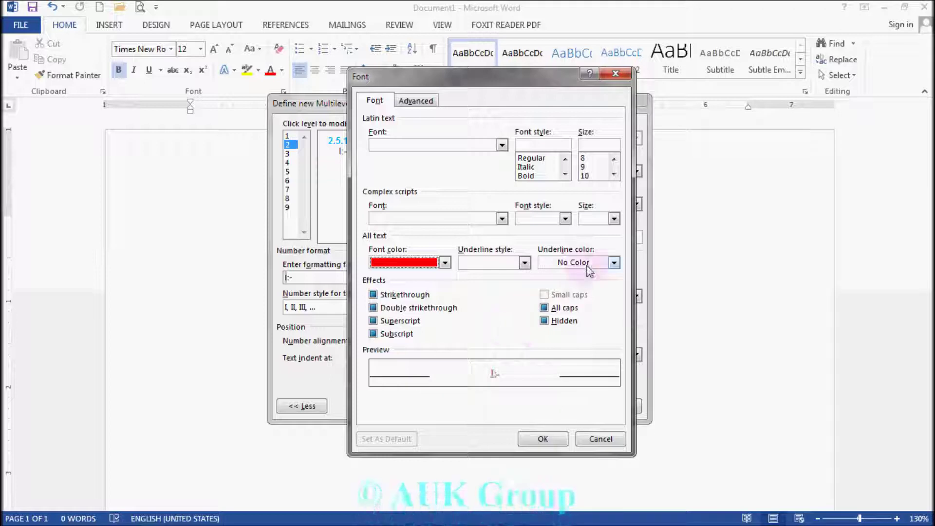
left_click(528, 177)
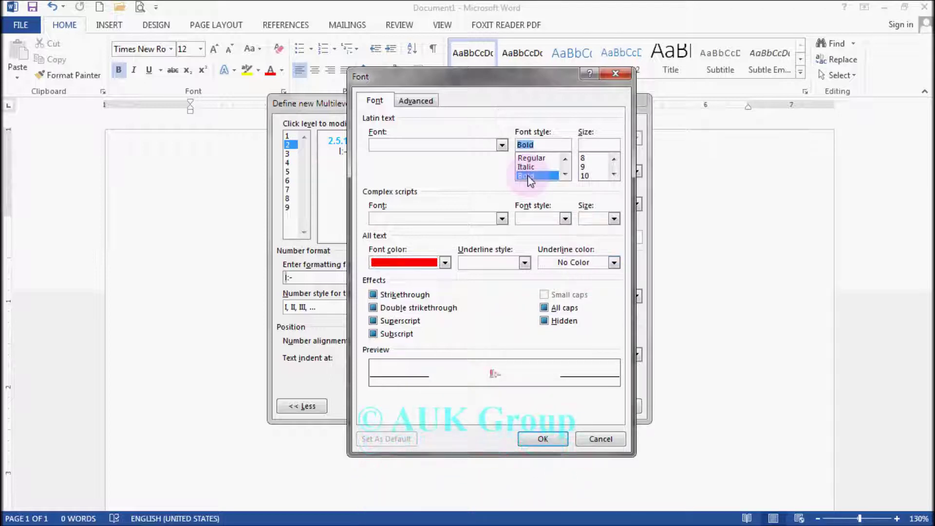
left_click(541, 439)
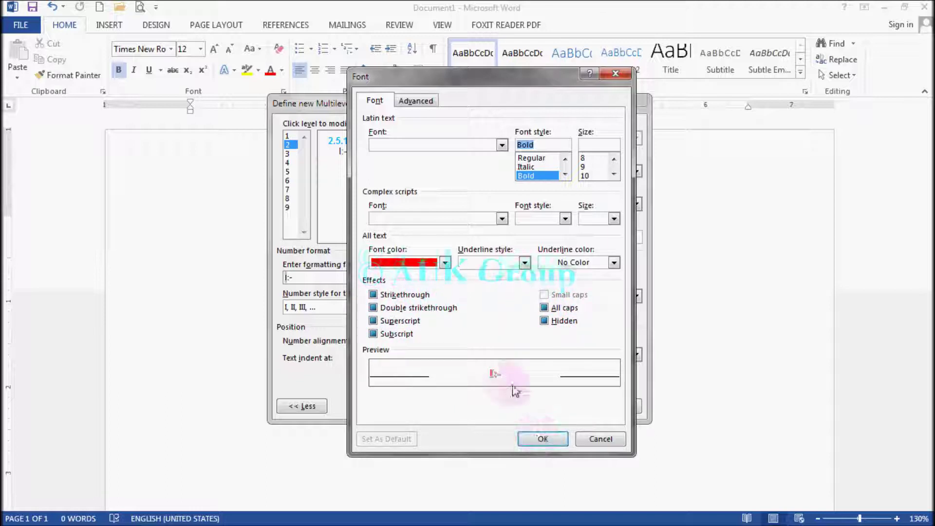
left_click(538, 439)
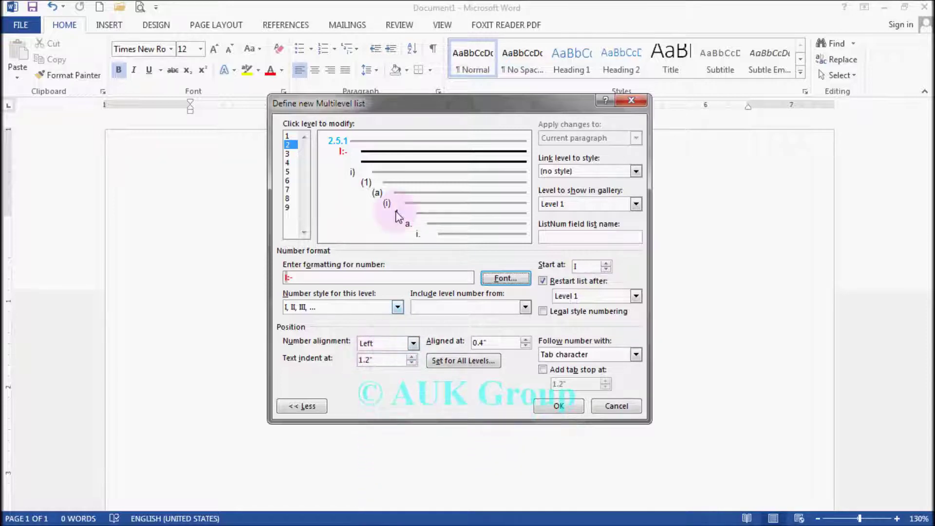
- Change level 2's Text indent at value to 0.8 inch and select level 3
left_click(407, 347)
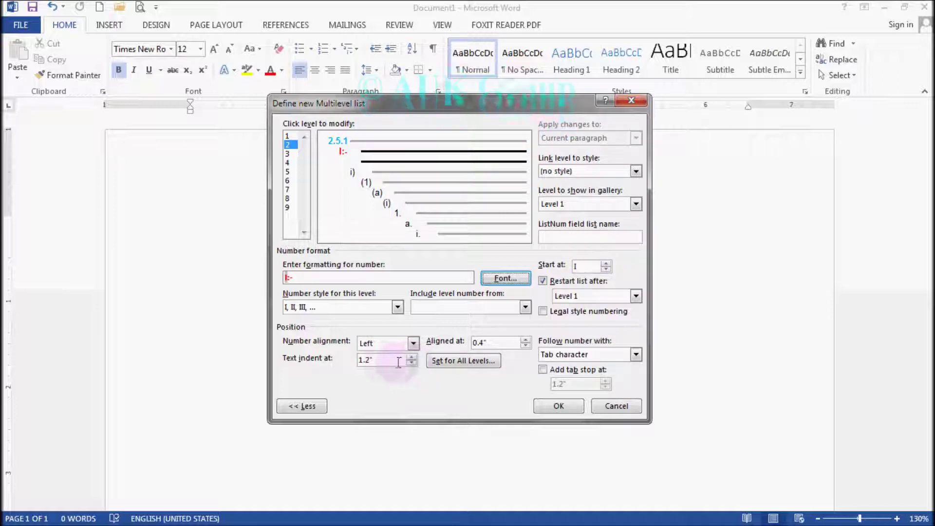
left_click_drag(382, 361, 356, 360)
type("08")
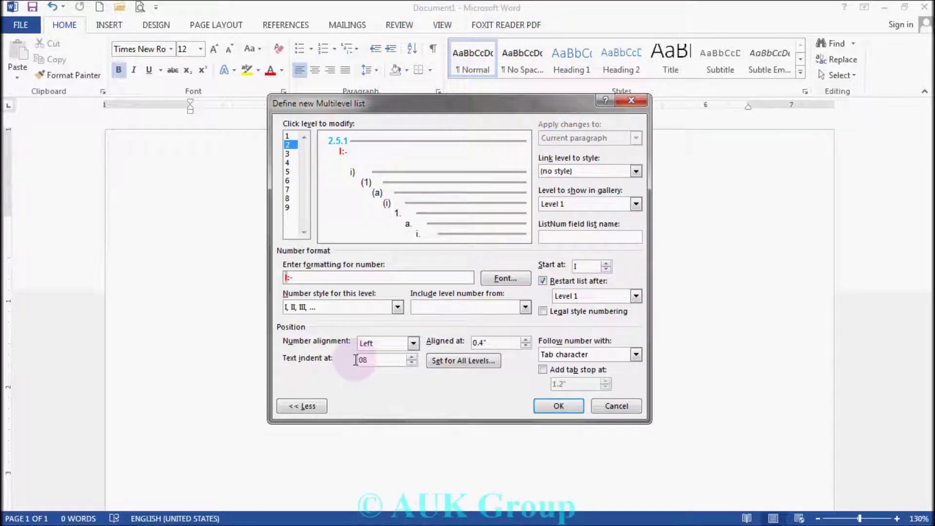
key("BackSpace")
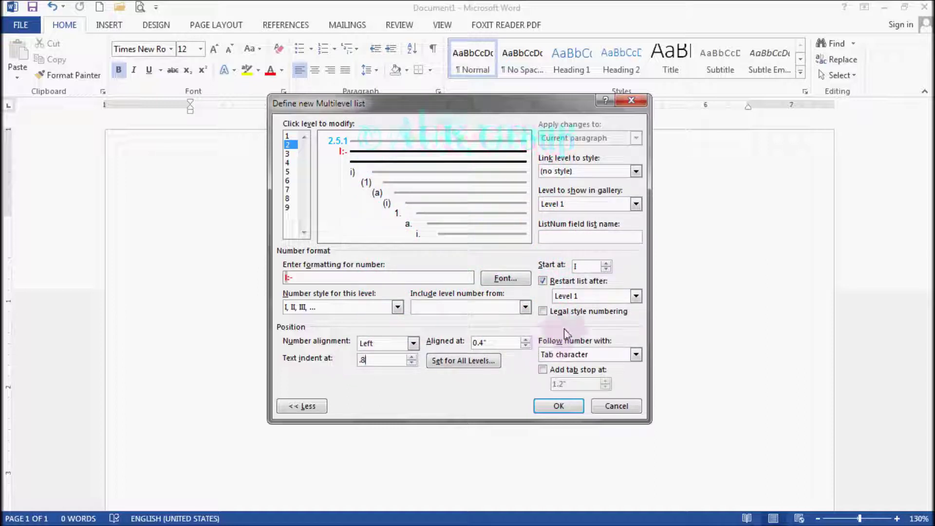
left_click(288, 154)
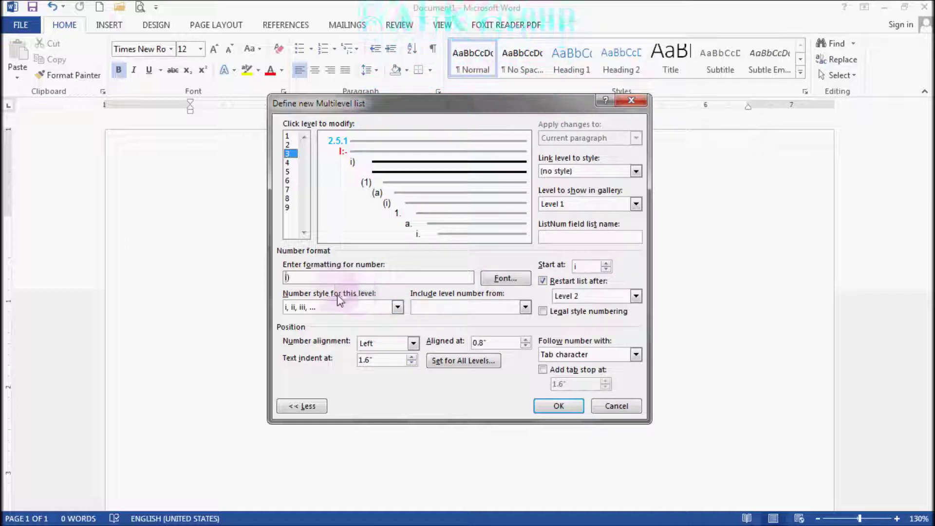
- Give the level-3 A) number a green, bold font, then move on to level 4
left_click(399, 306)
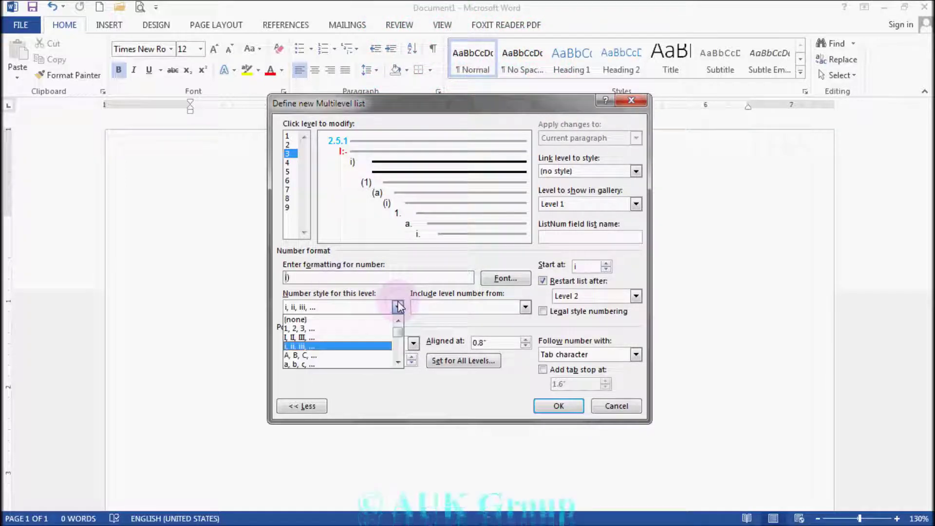
left_click(505, 278)
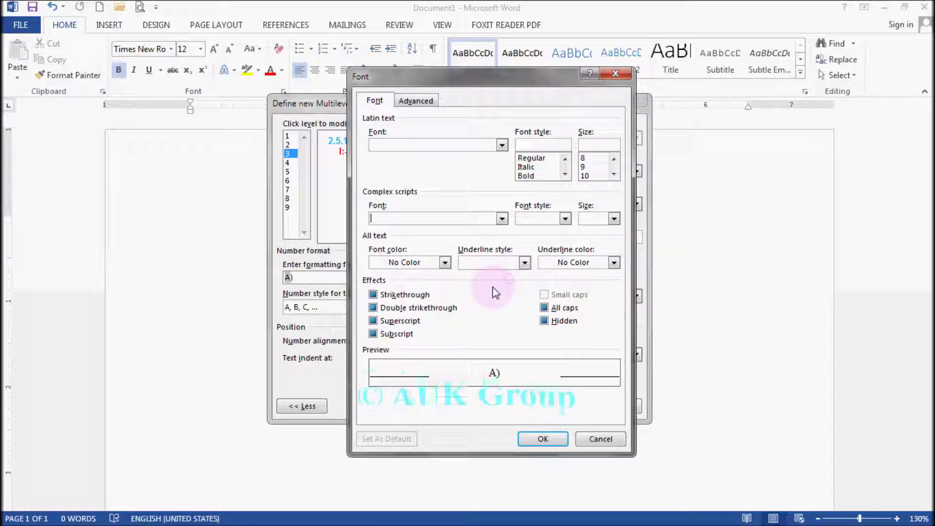
left_click(445, 263)
left_click(434, 385)
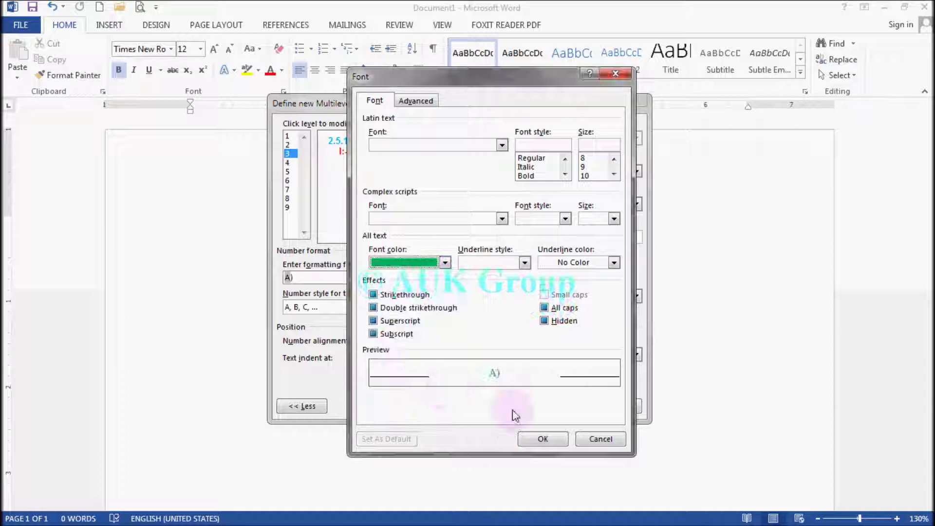
left_click(528, 175)
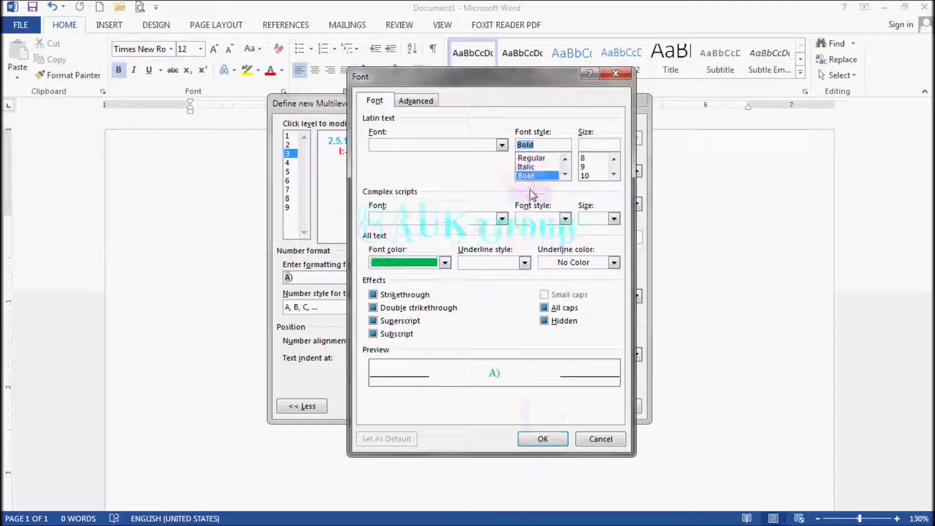
left_click(543, 438)
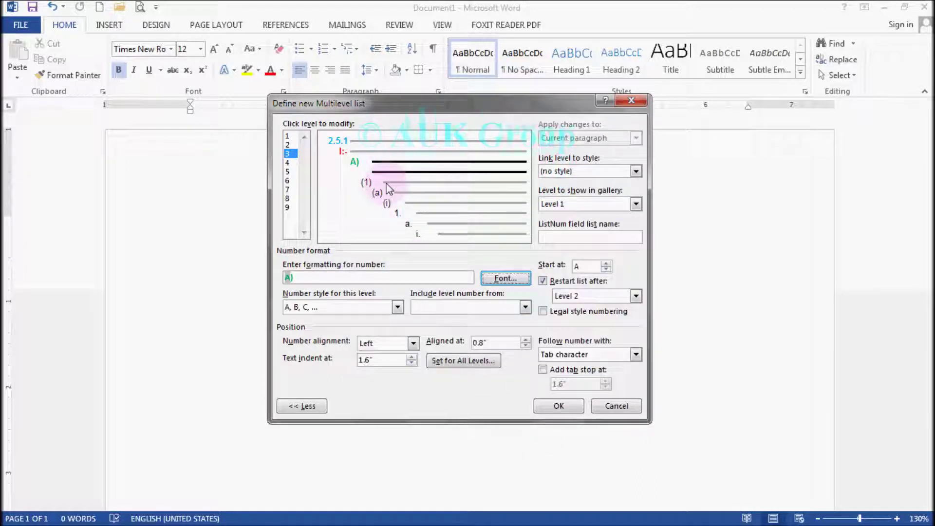
left_click(288, 163)
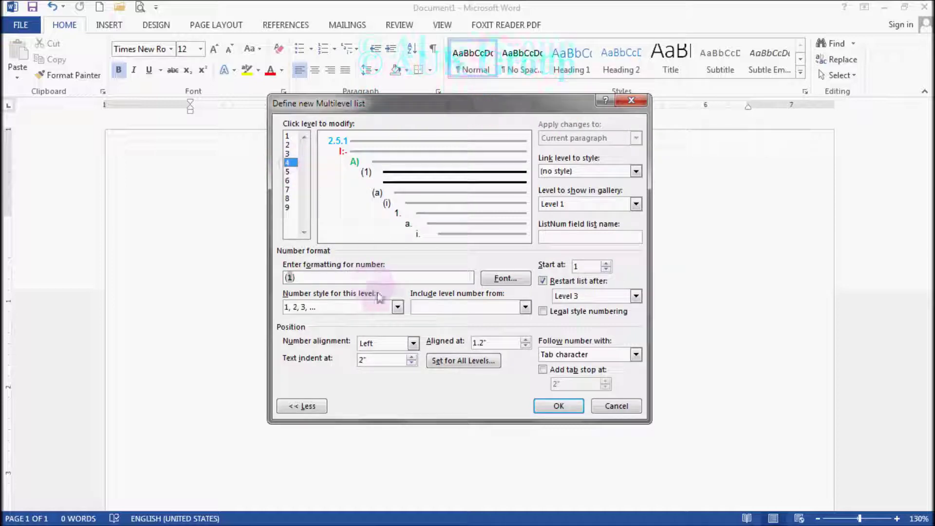
- Number level 4 with purple bold 'a, b, c' letters and apply the finished multilevel list
left_click(398, 307)
left_click(349, 364)
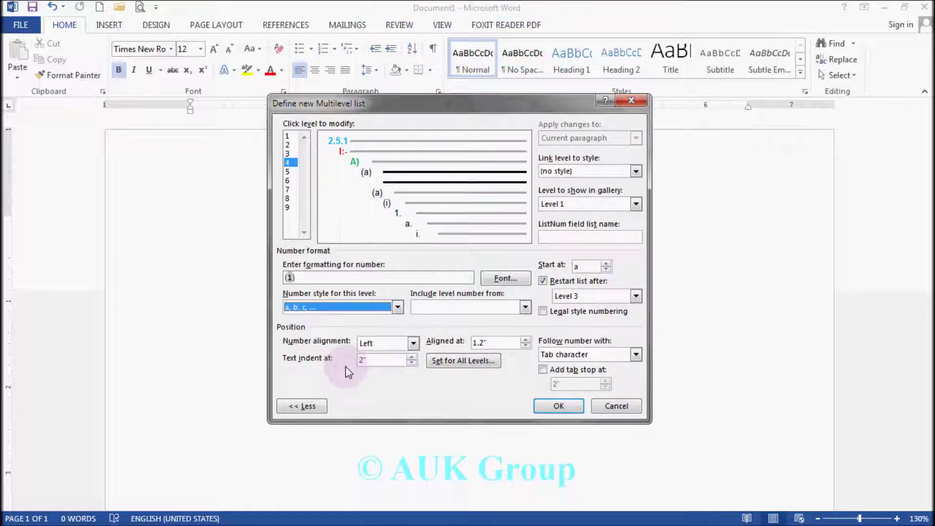
left_click(505, 278)
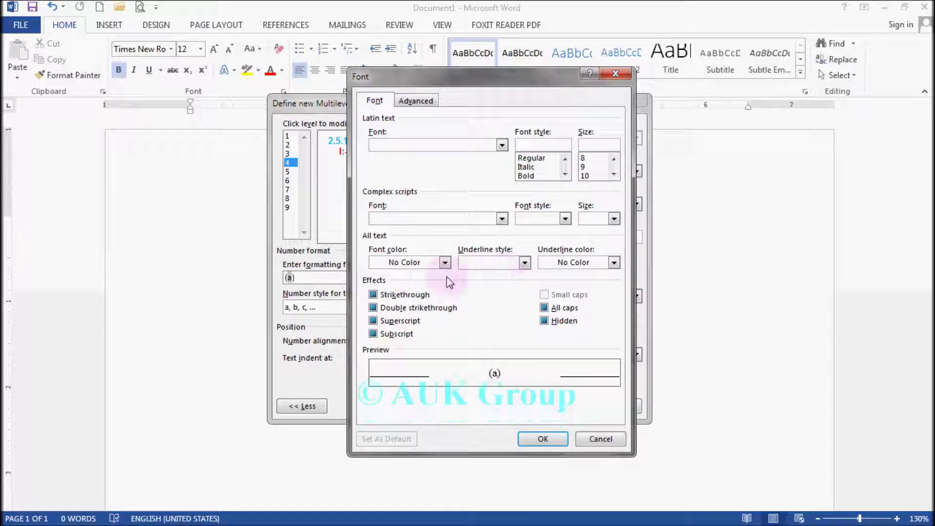
left_click(446, 262)
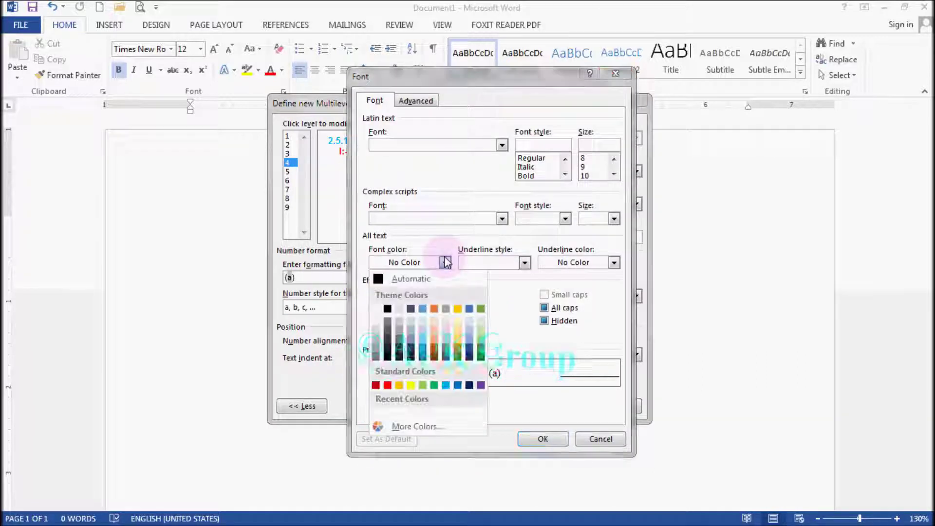
left_click(481, 386)
left_click(522, 176)
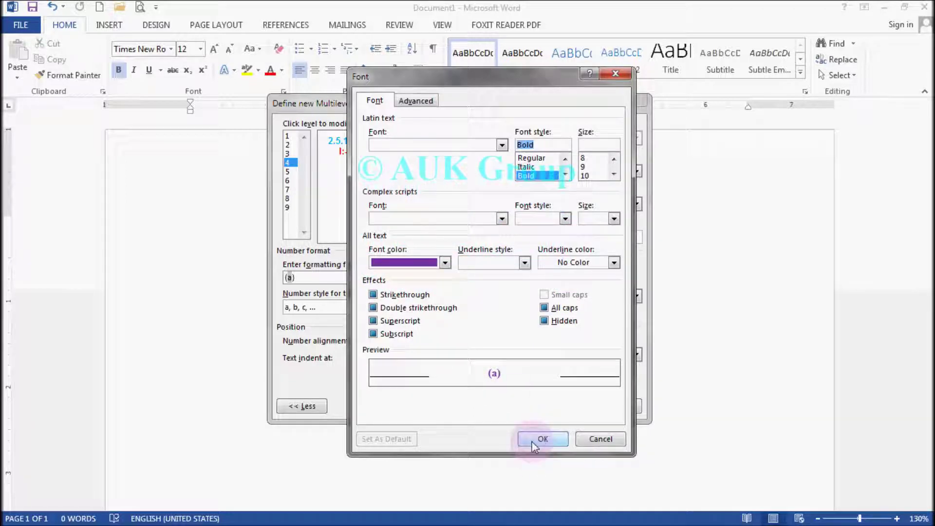
left_click(540, 439)
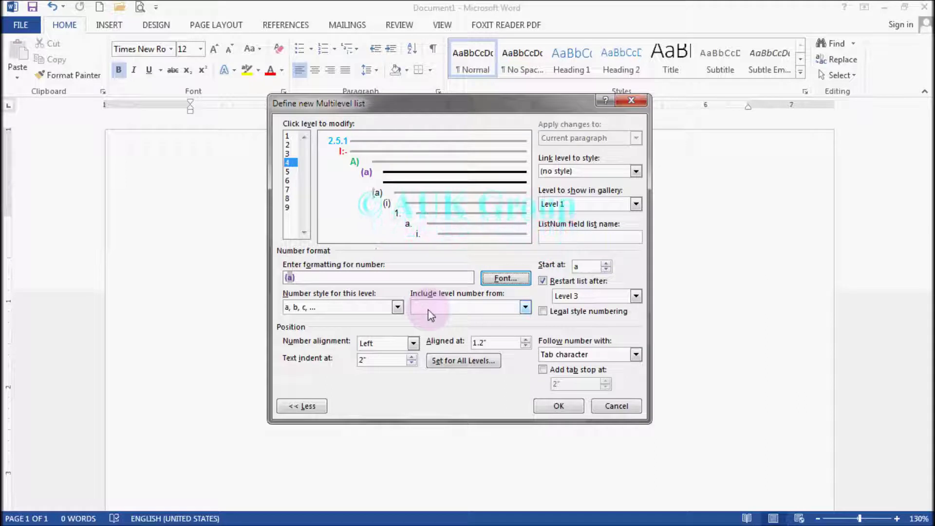
left_click(556, 407)
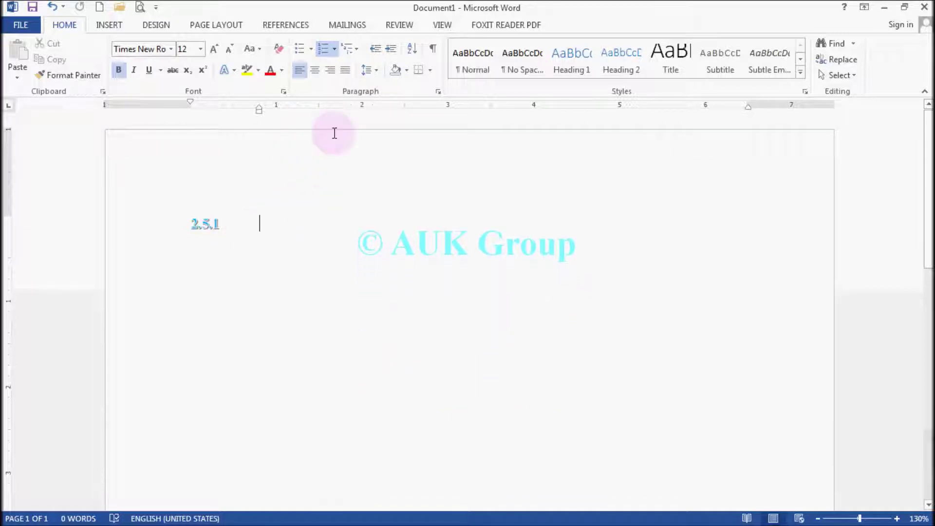
- Reopen the multilevel list definition and change level 1's number alignment
left_click(358, 49)
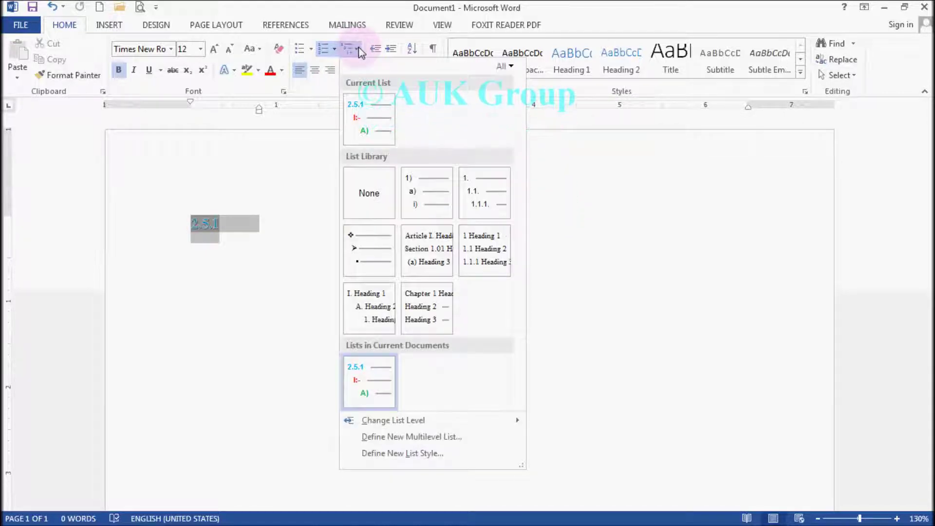
mouse_move(357, 122)
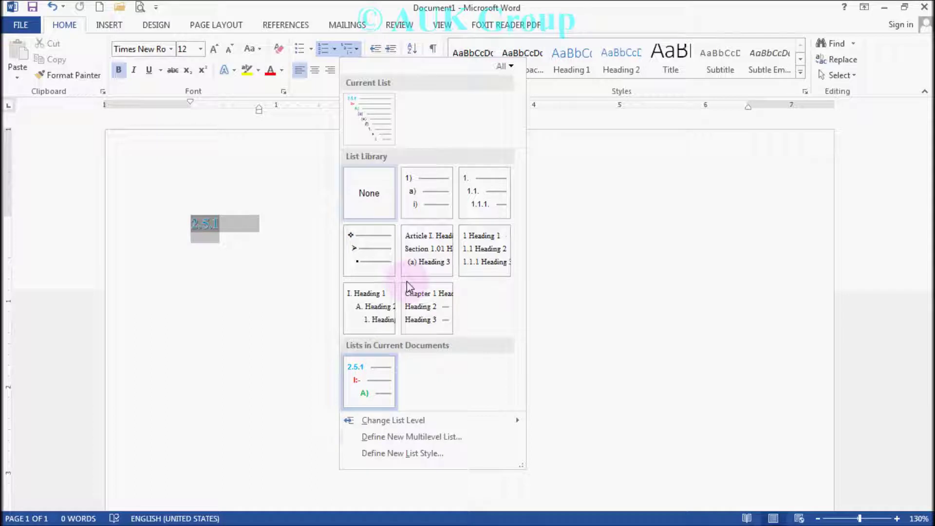
left_click(407, 437)
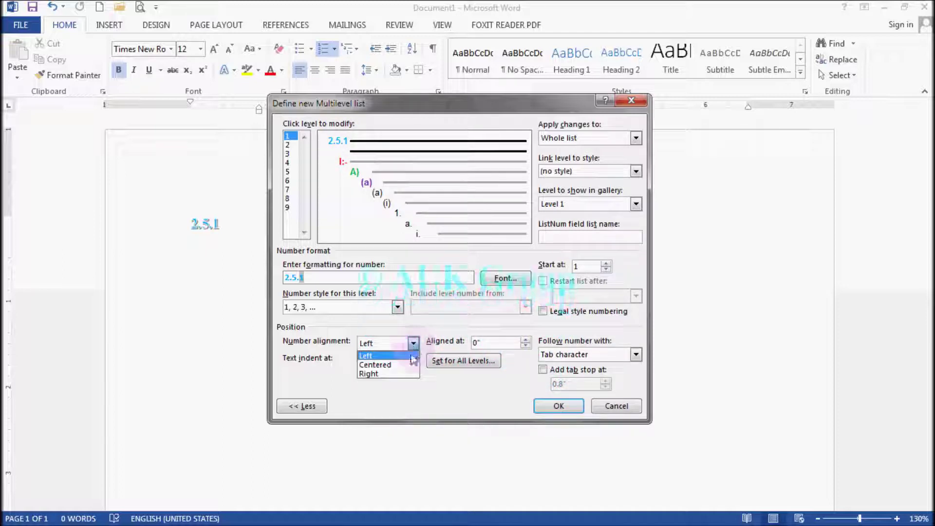
left_click(390, 374)
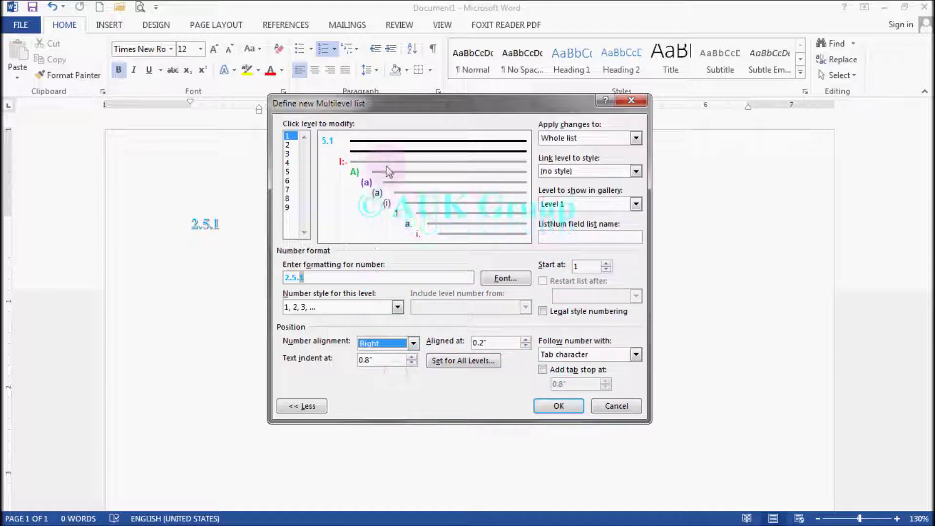
left_click(414, 344)
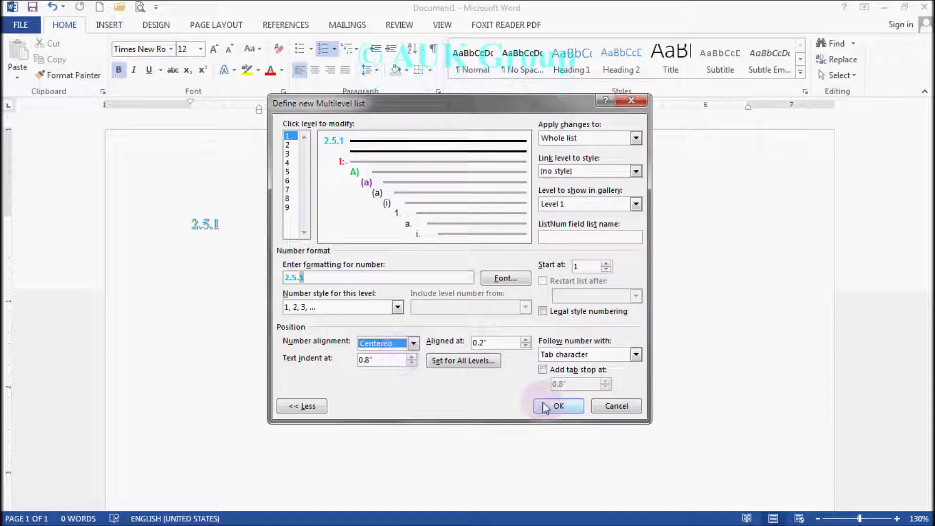
left_click(556, 406)
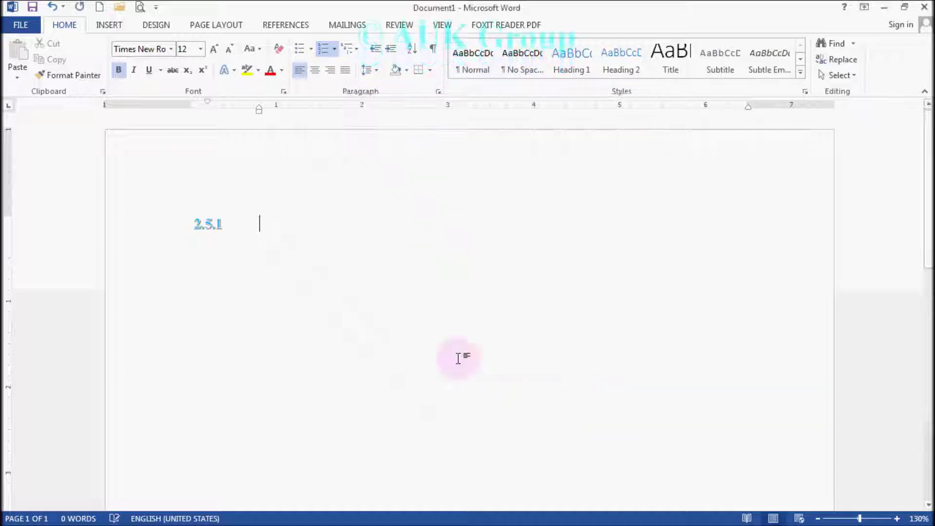
- Check Define New Number Format without changes, then set level 1's number alignment to Right
left_click(334, 52)
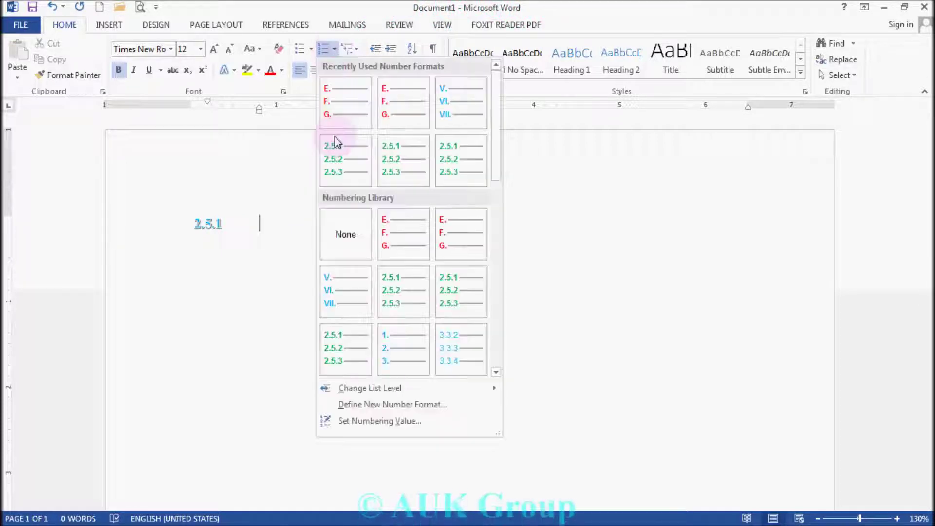
left_click(378, 412)
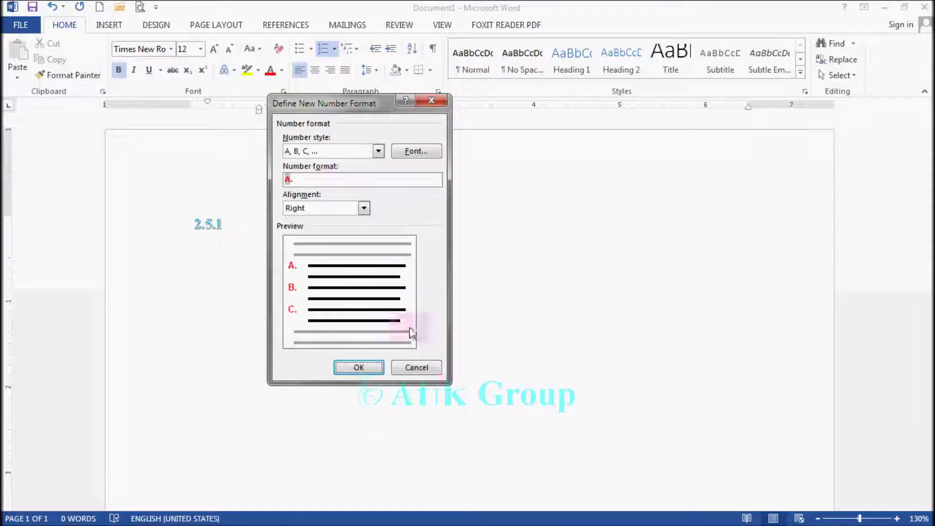
left_click(422, 369)
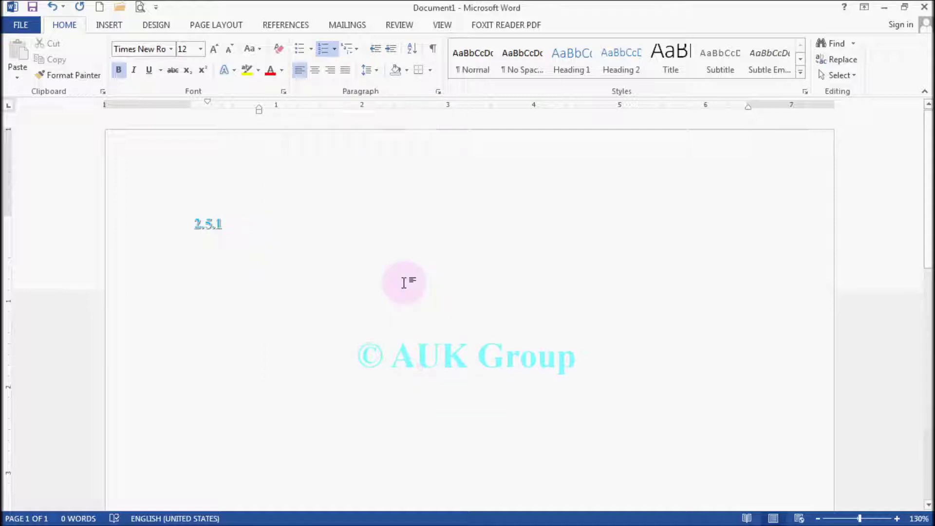
left_click(354, 50)
left_click(412, 437)
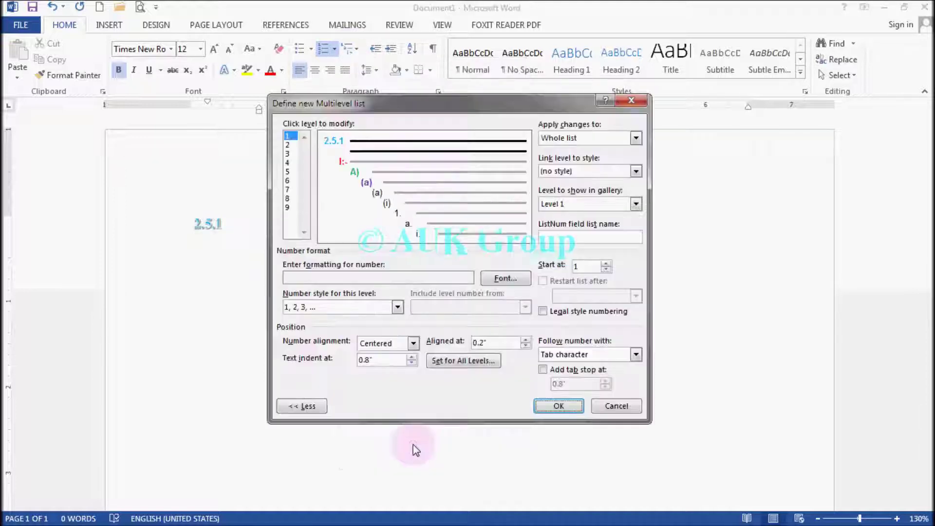
left_click(413, 344)
left_click(377, 375)
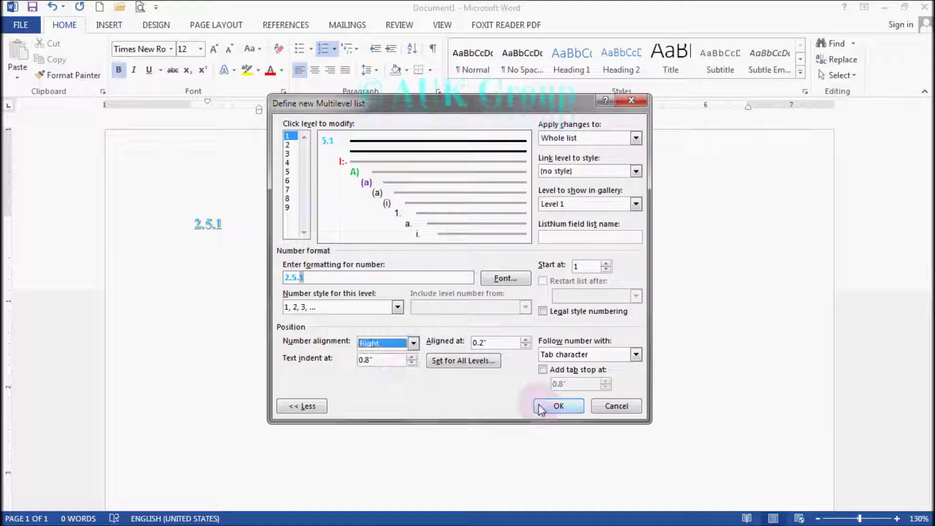
left_click(559, 406)
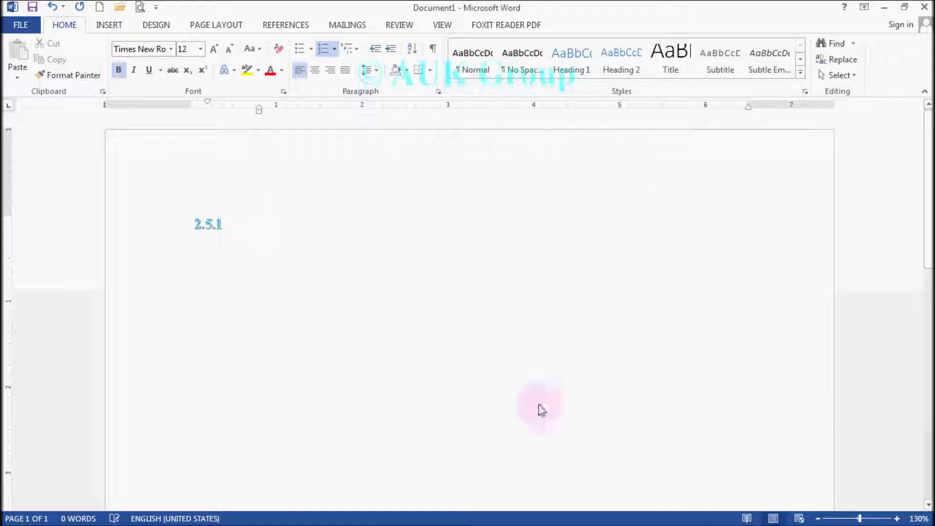
- Open and close the Define New Number Format dialog without making changes
left_click(335, 49)
left_click(387, 408)
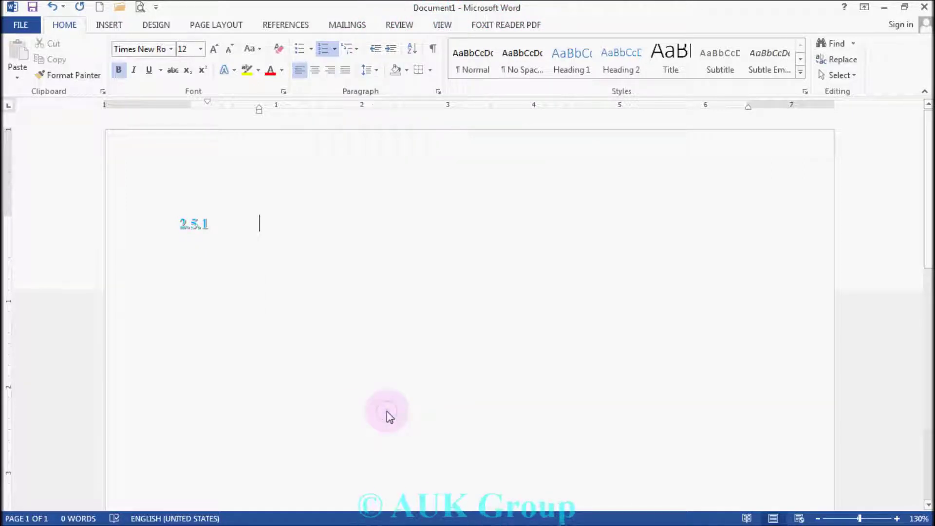
left_click(416, 367)
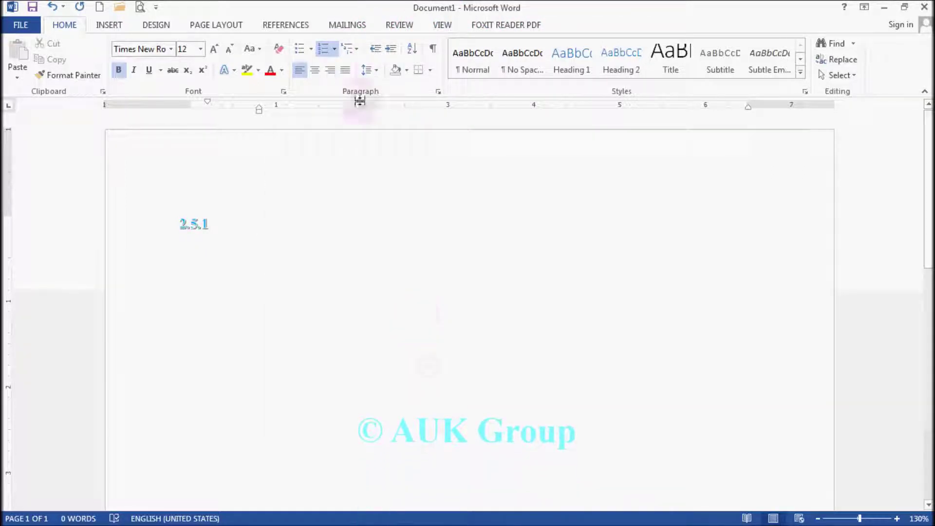
left_click(354, 51)
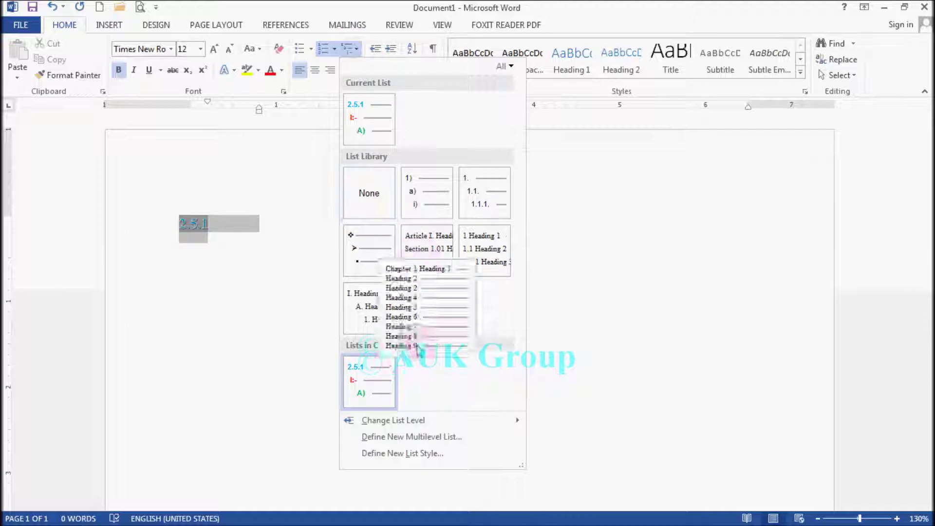
- Set level 1's number alignment back to Left and close the list definition
left_click(409, 437)
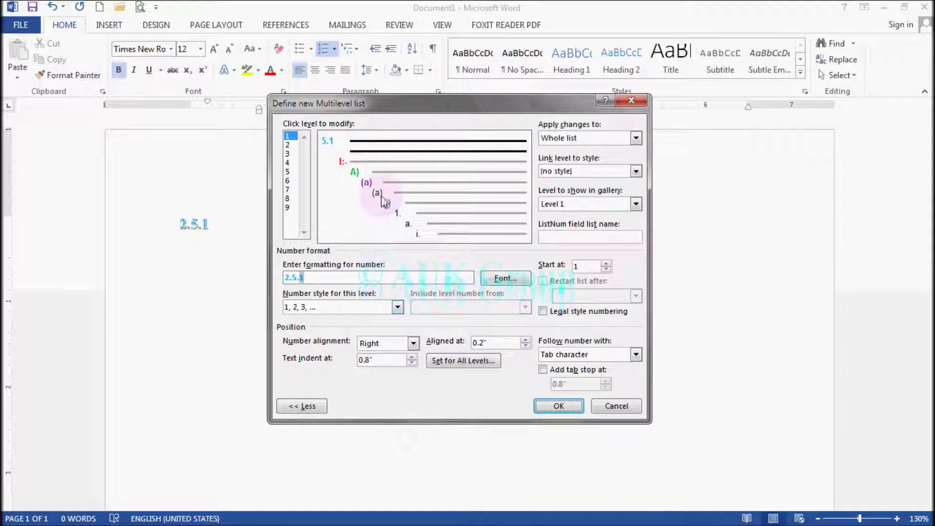
left_click(413, 343)
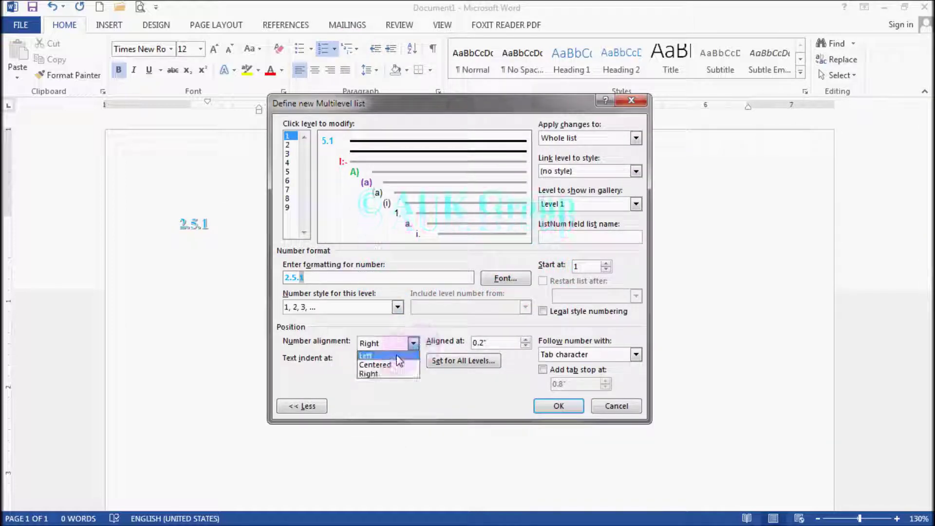
left_click(372, 355)
left_click(558, 406)
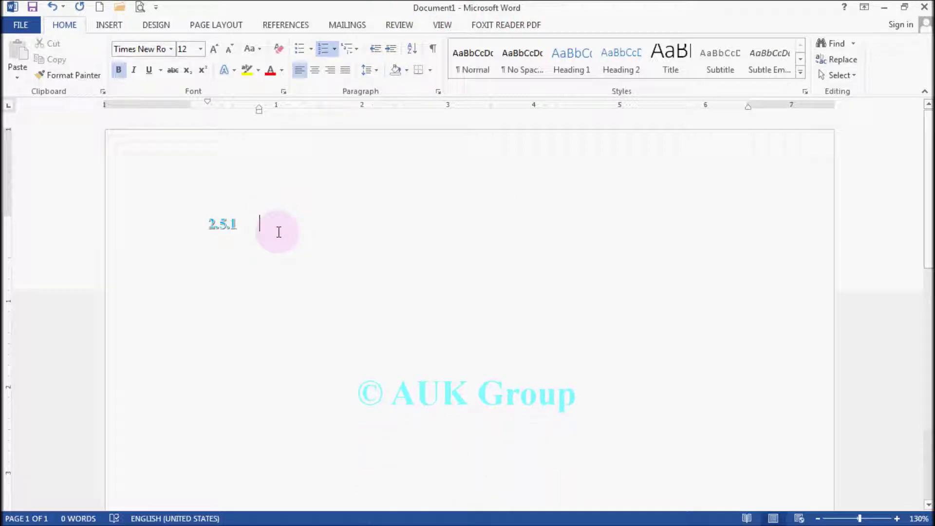
- Type list items 'ajkdlfj' and 'kladkf', starting an empty 2.5.3 line
type("ajkdlfj")
key("Return")
type("kladkf")
key("Return")
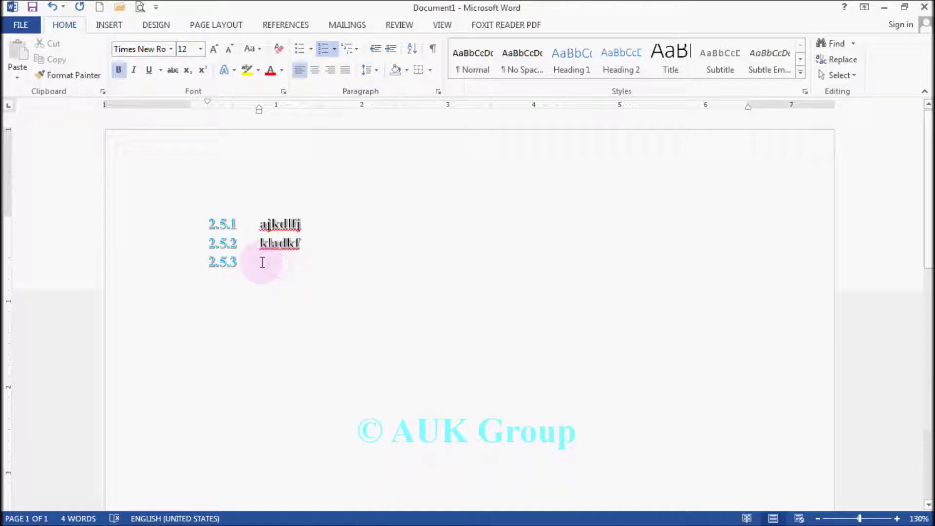
- Apply a plain text effect to the two typed list entries
left_click_drag(263, 262, 201, 213)
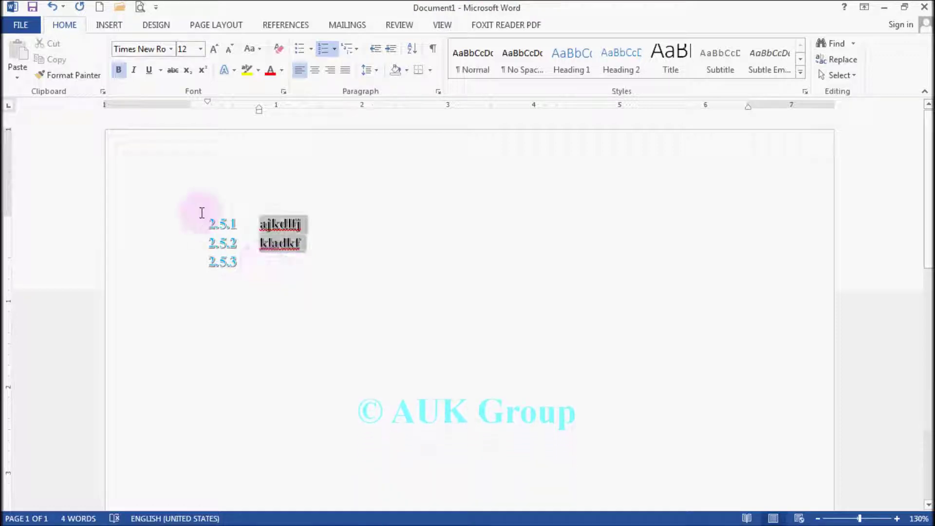
left_click(234, 71)
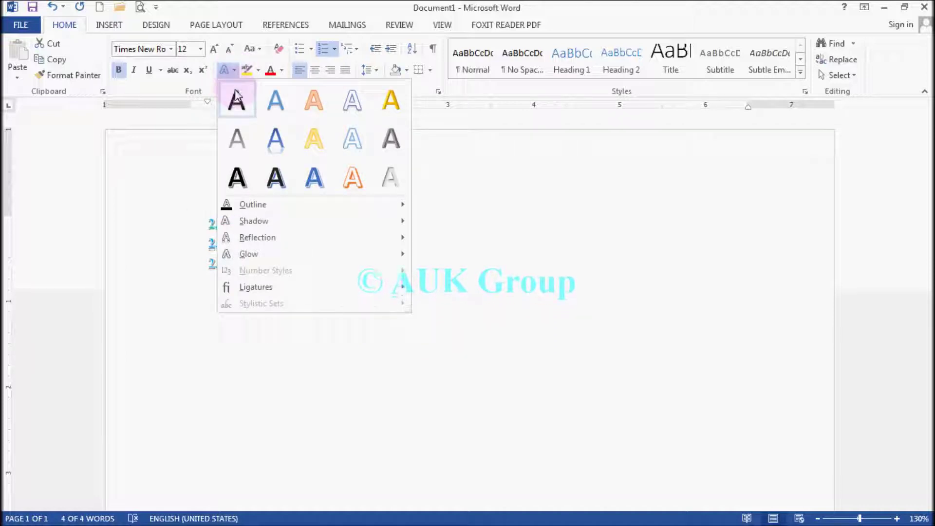
left_click(237, 96)
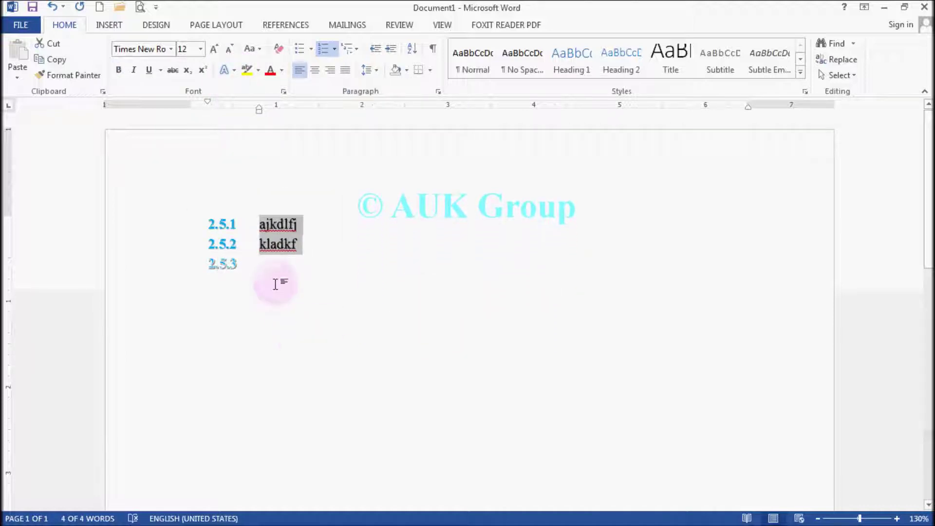
left_click(235, 70)
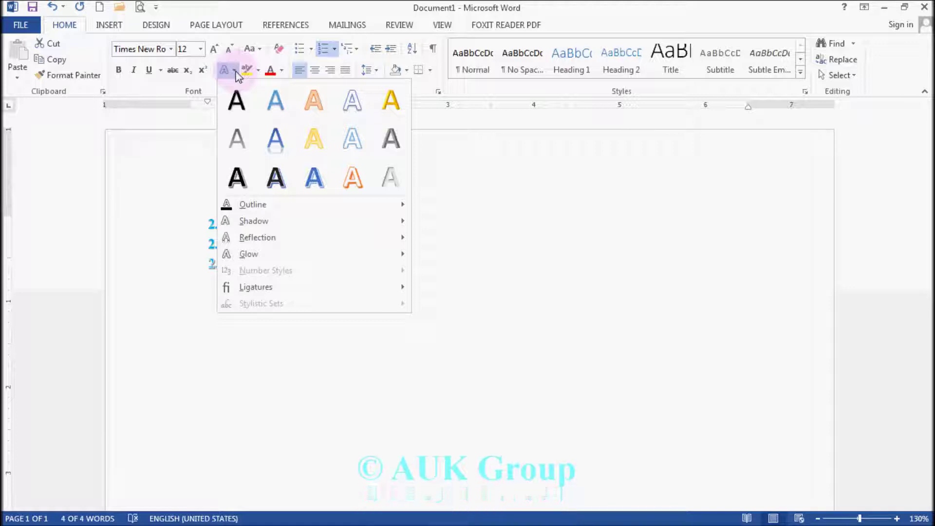
left_click(236, 74)
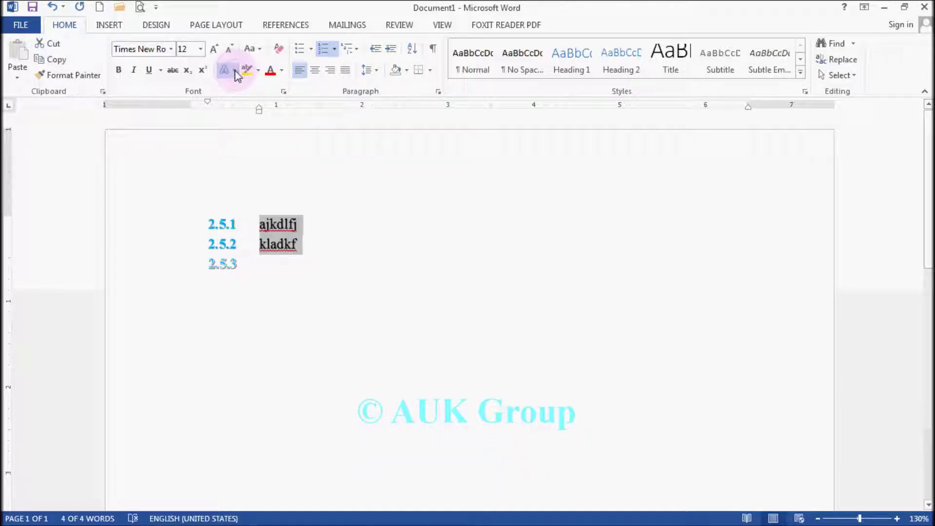
- Type 'dafd' on line 2.5.3 and give all three items the first text effect
left_click(283, 280)
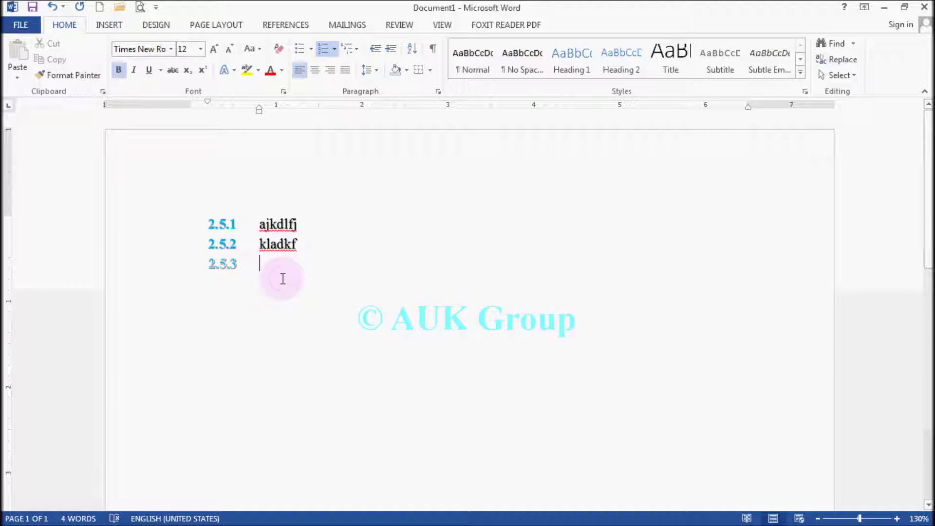
type("dafd")
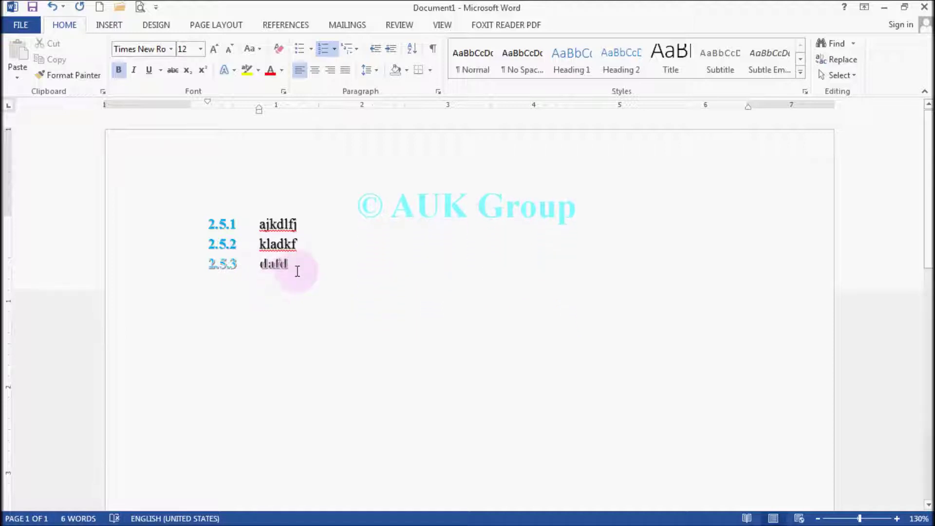
left_click_drag(297, 271, 203, 223)
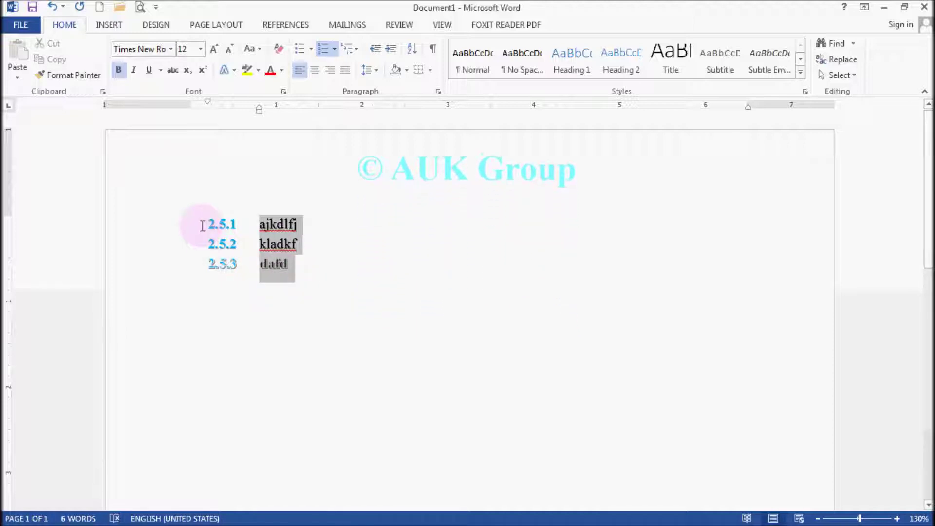
left_click(235, 71)
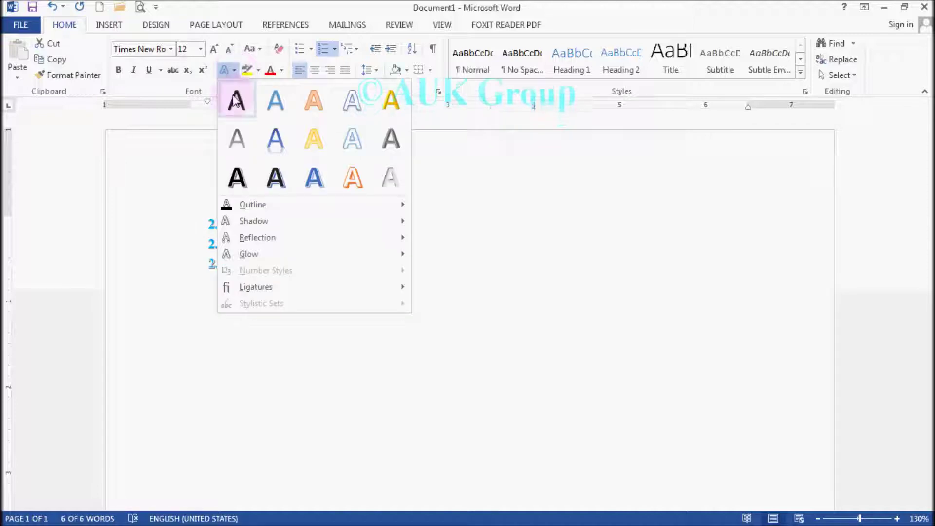
left_click(236, 109)
left_click(331, 283)
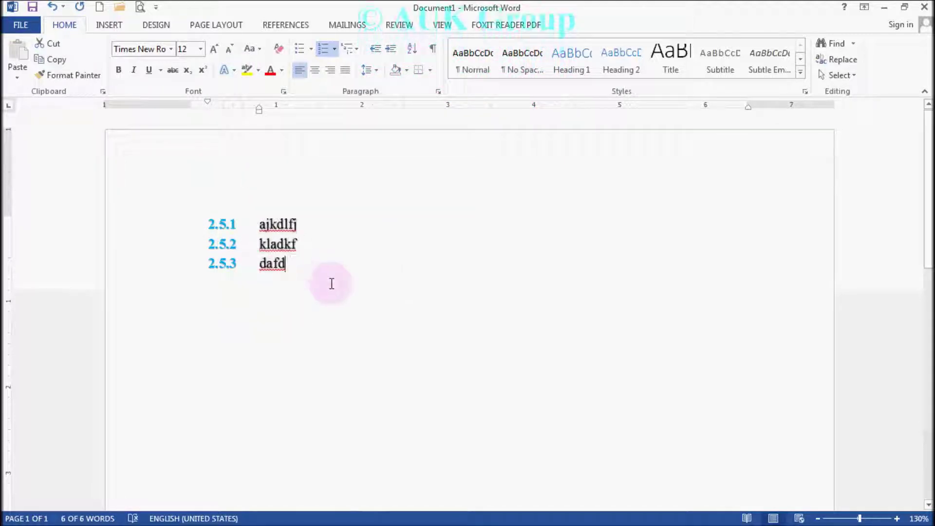
- Start a new list item and indent it to the red I:- level
key("Return")
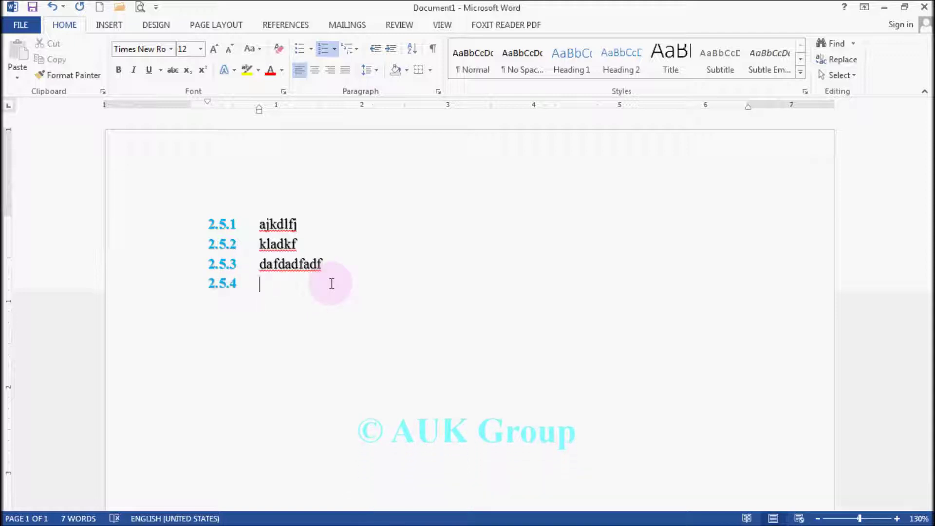
left_click(396, 52)
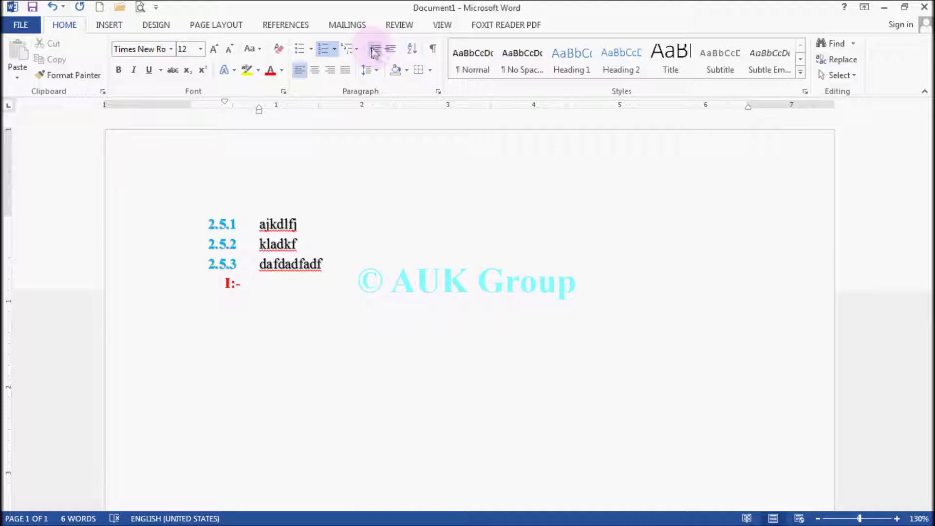
left_click(374, 50)
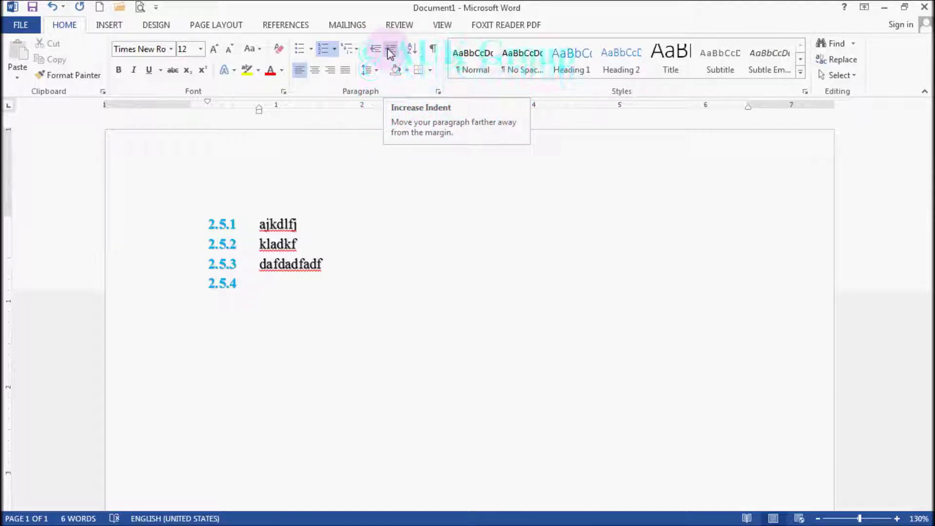
left_click(392, 49)
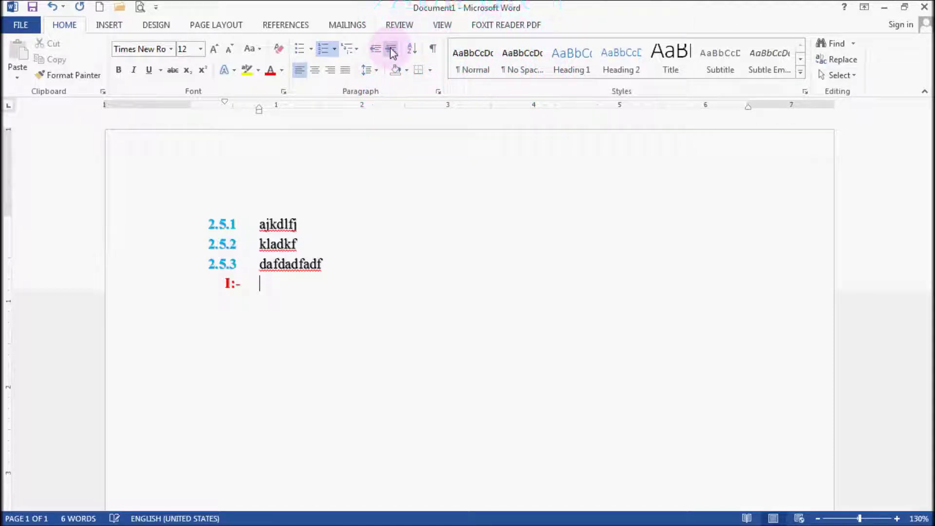
left_click(392, 50)
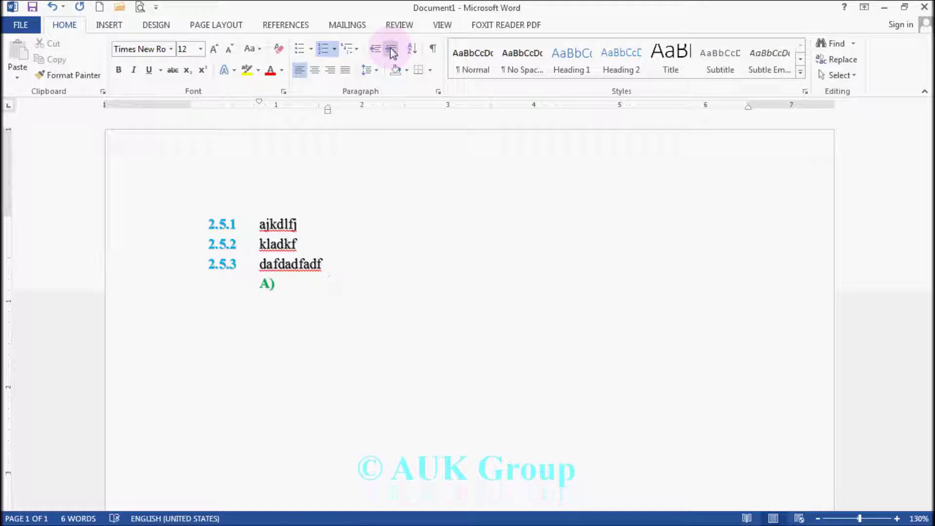
left_click(377, 49)
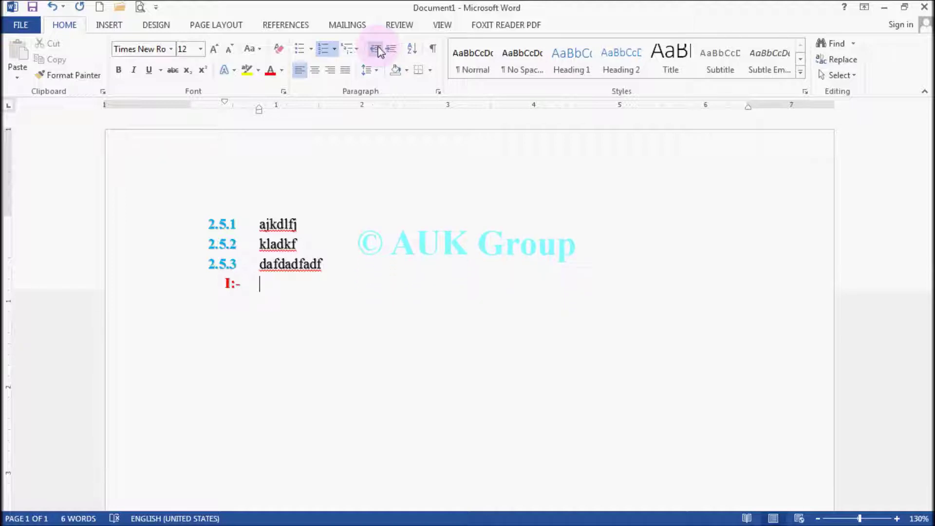
- Type 'adfadf' for both I:- and II:-, leaving an empty III:- line
type("adfadf")
key("Return")
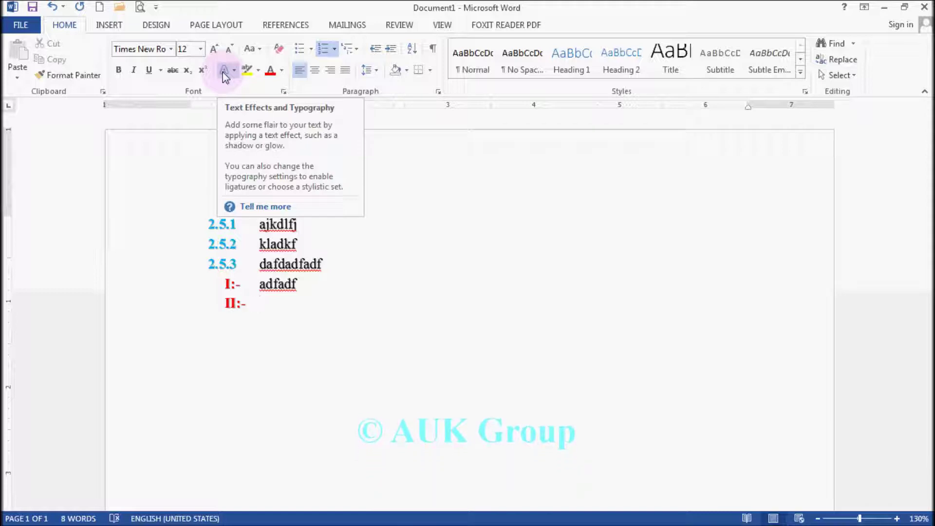
type("adfadf")
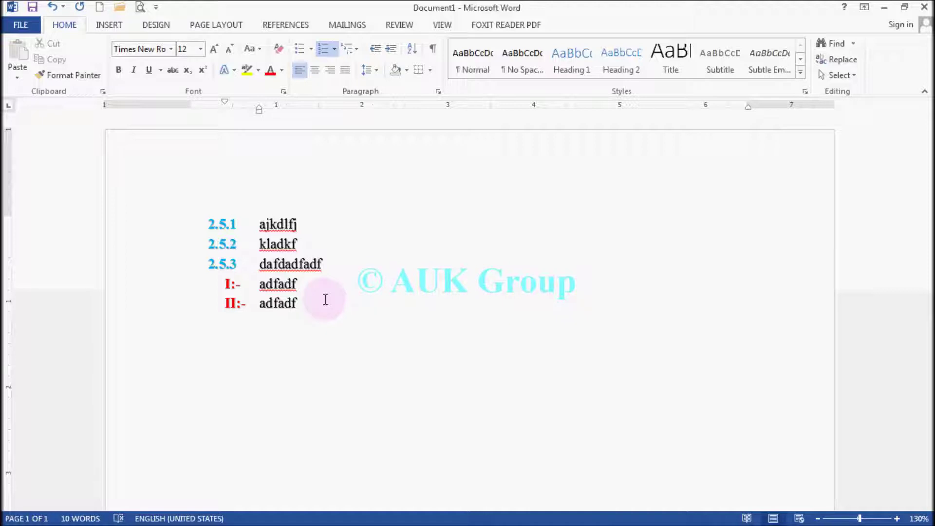
key("Return")
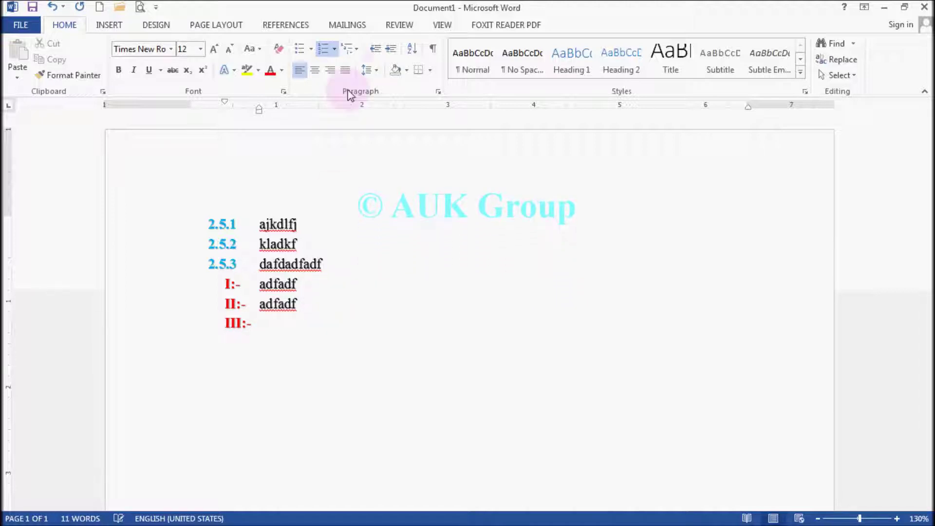
- Indent to add A) 'fasdfafdaf' and a deeper (a) 'ccvzcvzvafa', leaving an empty (b) line
left_click(391, 50)
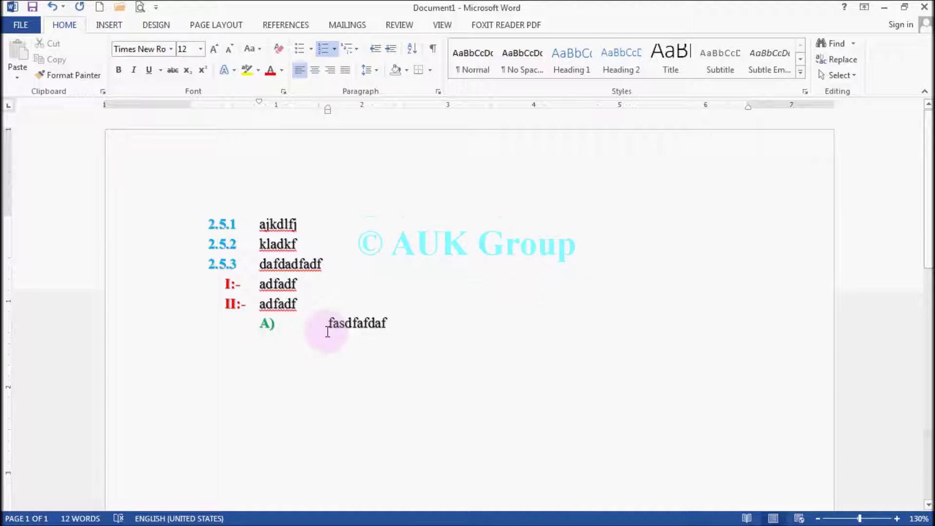
key("Return")
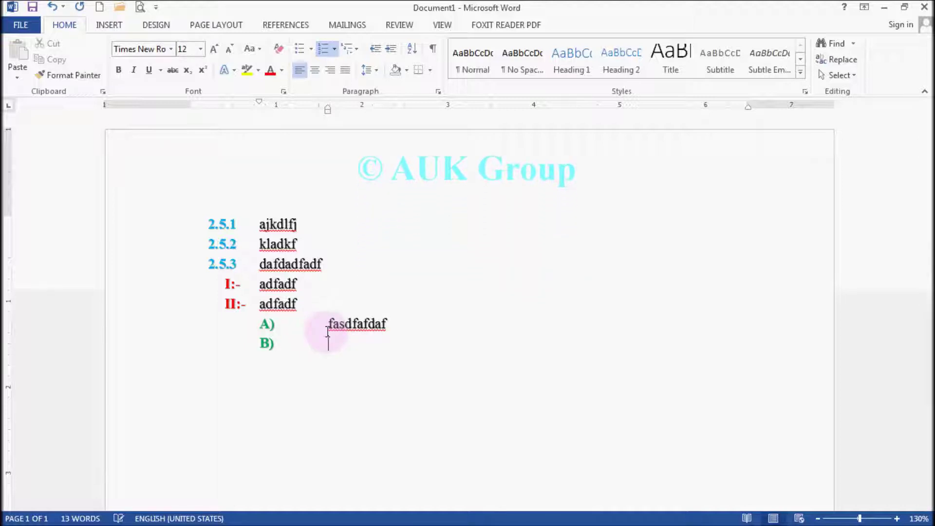
left_click(390, 50)
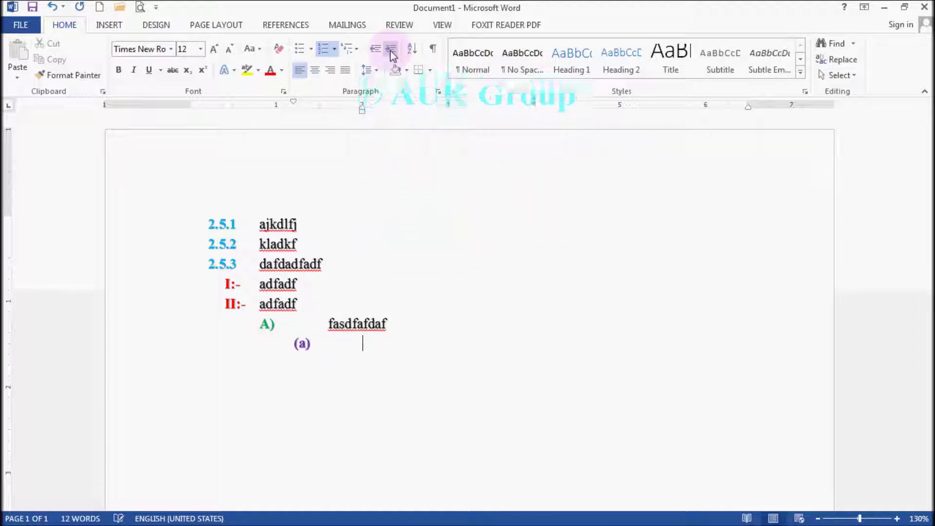
type("ccvzcvzvafa")
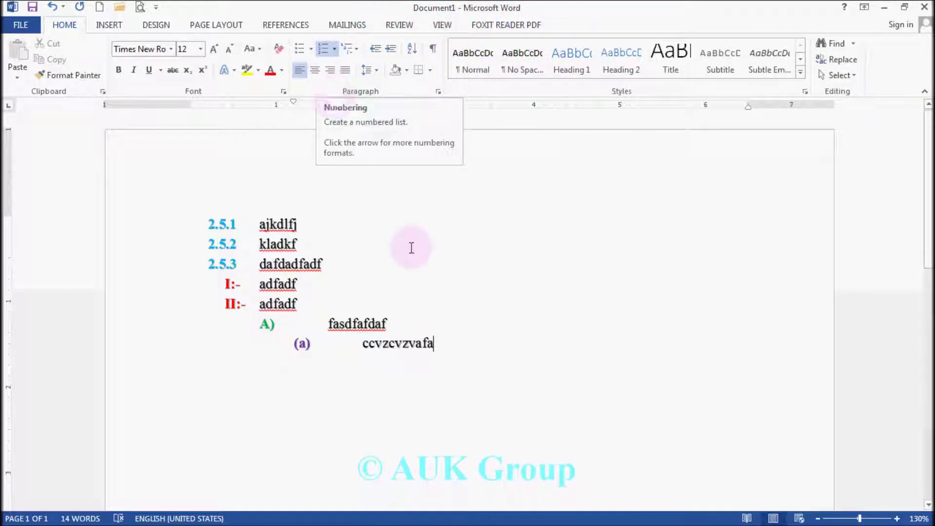
key("Return")
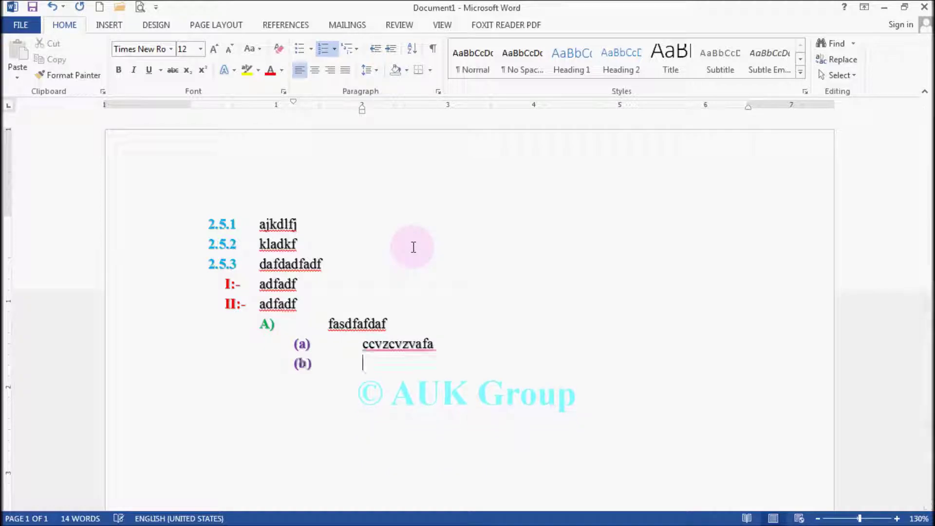
- Remove the numbering, outdent to the left margin, and type and select 'afgafgafgadfaafaf'
key("Return")
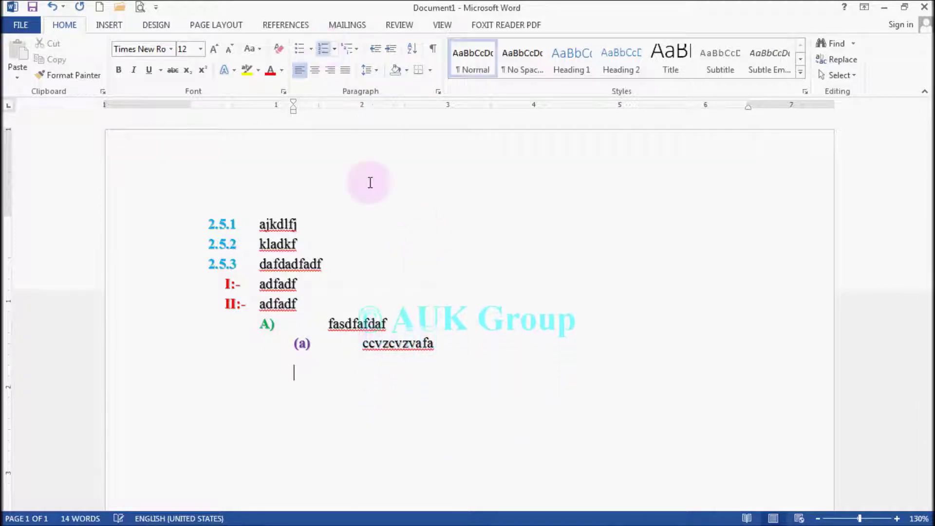
left_click(376, 50)
left_click(376, 49)
left_click(376, 49)
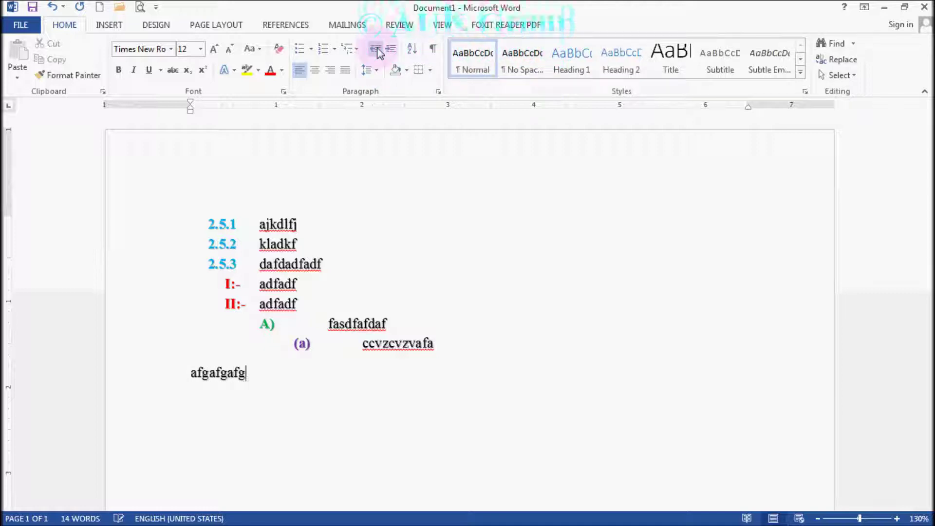
type("adfaafaf")
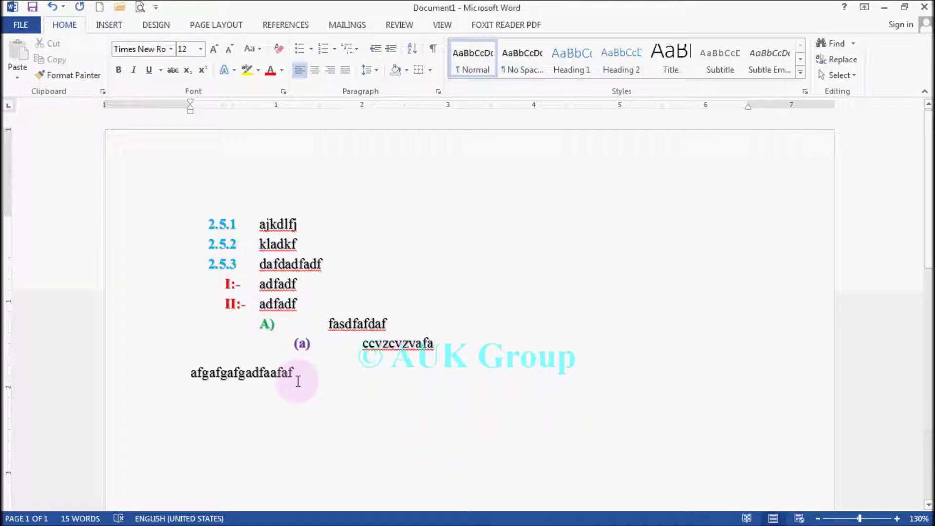
left_click_drag(298, 381, 180, 369)
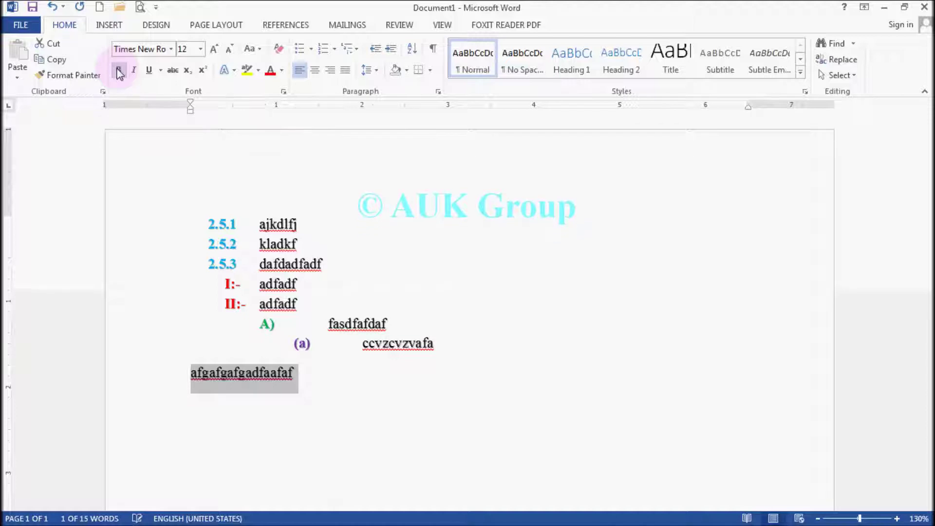
- Clear the line's formatting, then set it to Times New Roman at 12 pt
left_click(142, 51)
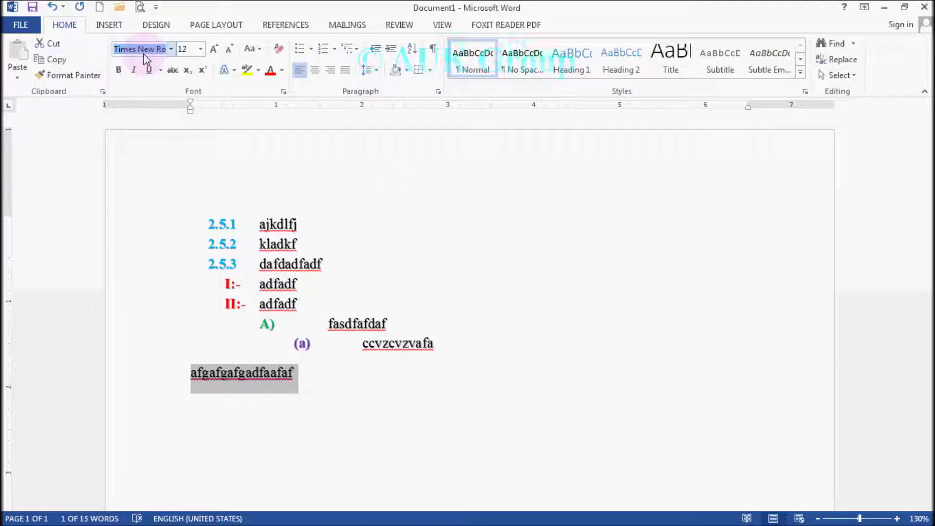
left_click(277, 49)
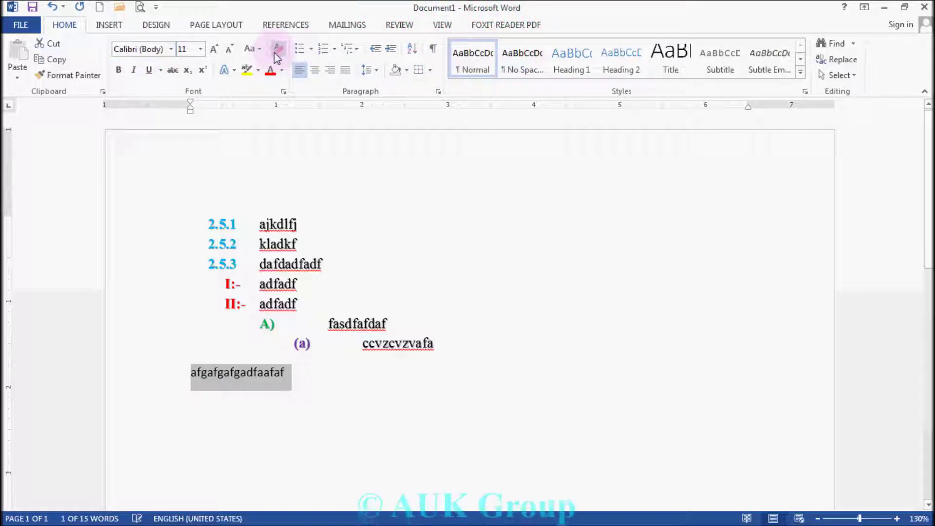
left_click(263, 324)
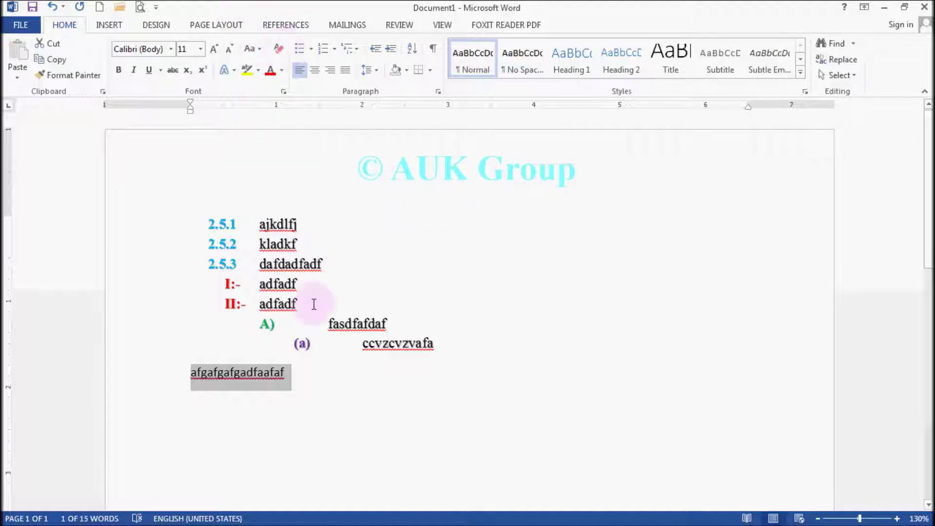
left_click(157, 49)
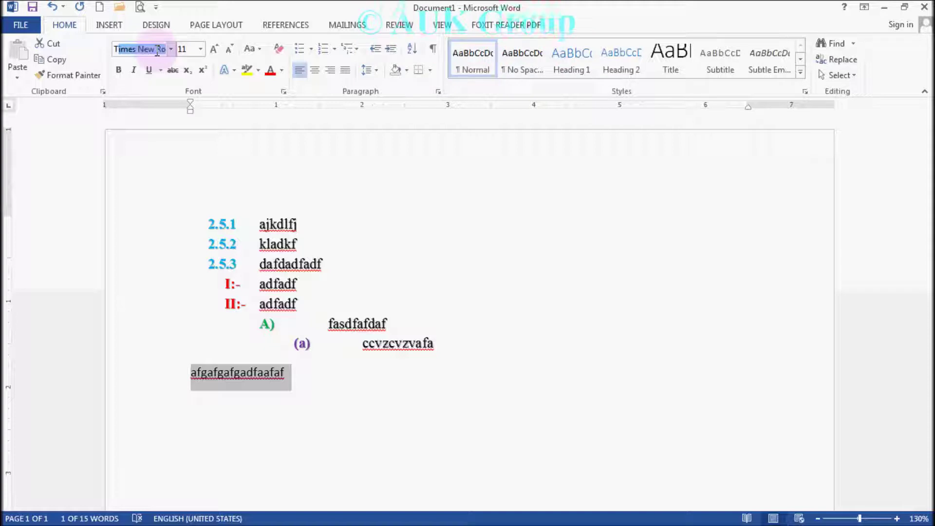
key("Return")
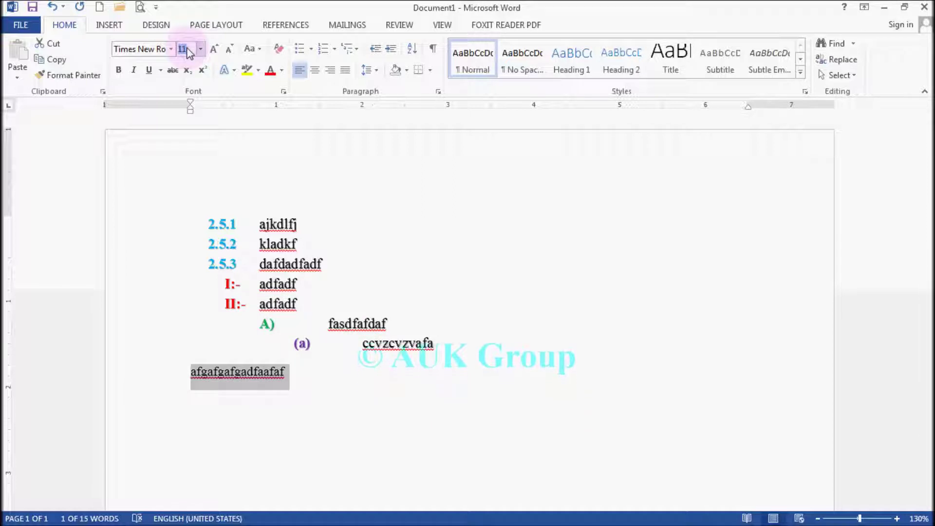
type("12")
key("Return")
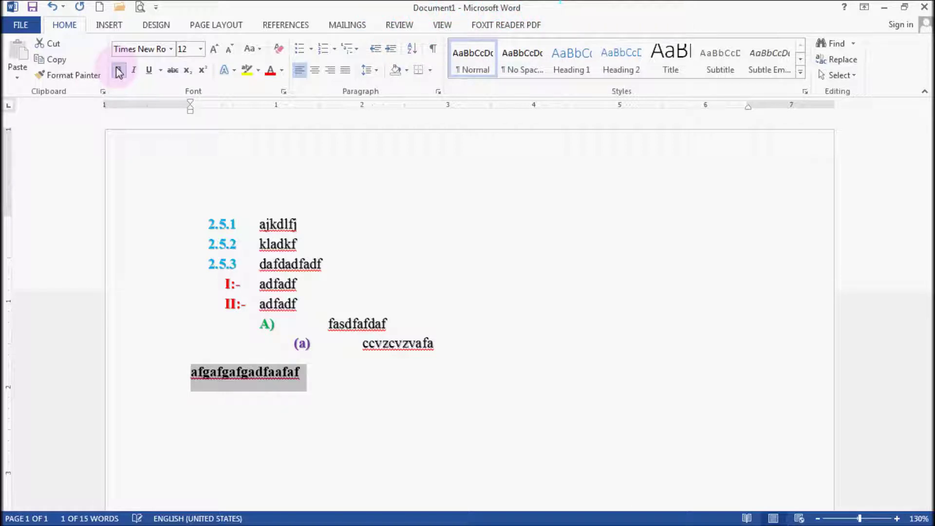
- Apply the Fill - Gold, Accent 4, Soft Bevel effect and grow the line to 24 pt
left_click(227, 71)
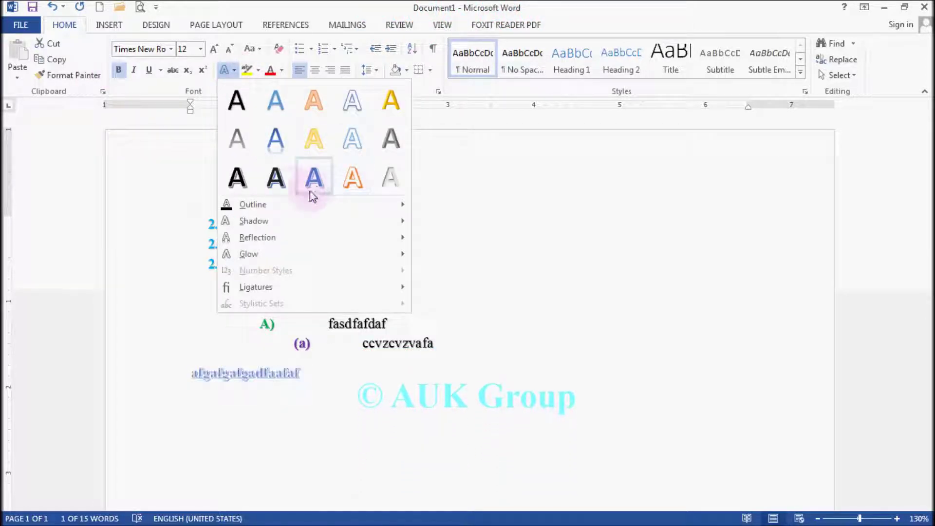
left_click(385, 108)
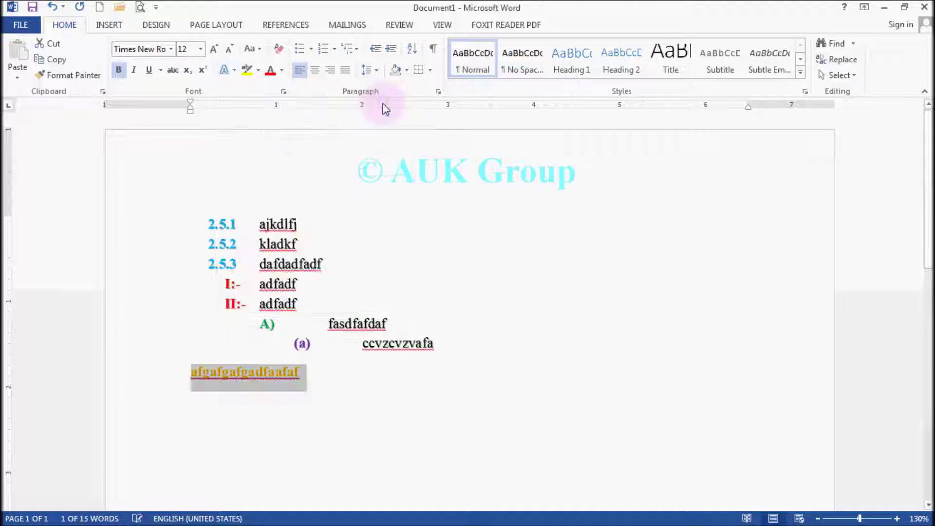
left_click(213, 50)
left_click(214, 49)
left_click(214, 49)
left_click(213, 50)
left_click(213, 49)
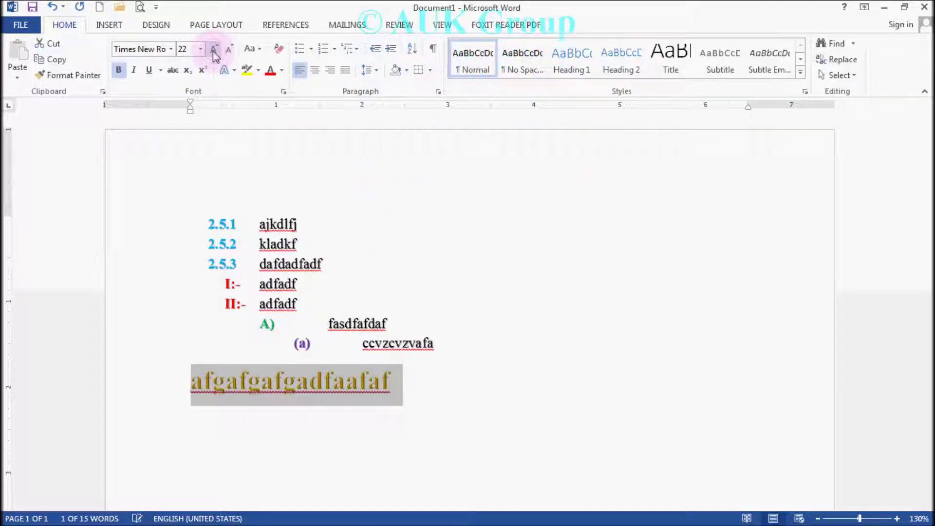
left_click(212, 51)
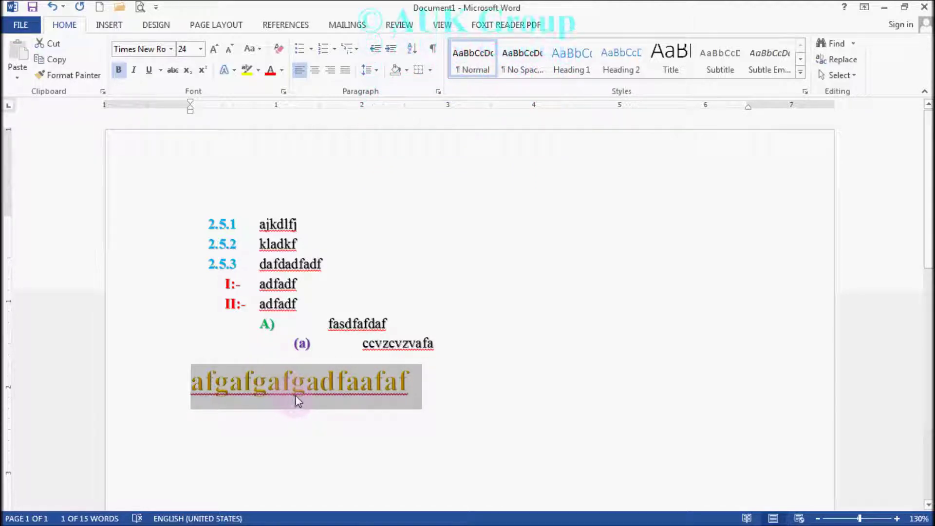
- Copy the gold afgafgafgadfaafaf line's formatting onto ajkdlfj with Format Painter
left_click(244, 390)
left_click(184, 387)
left_click_drag(221, 385, 416, 387)
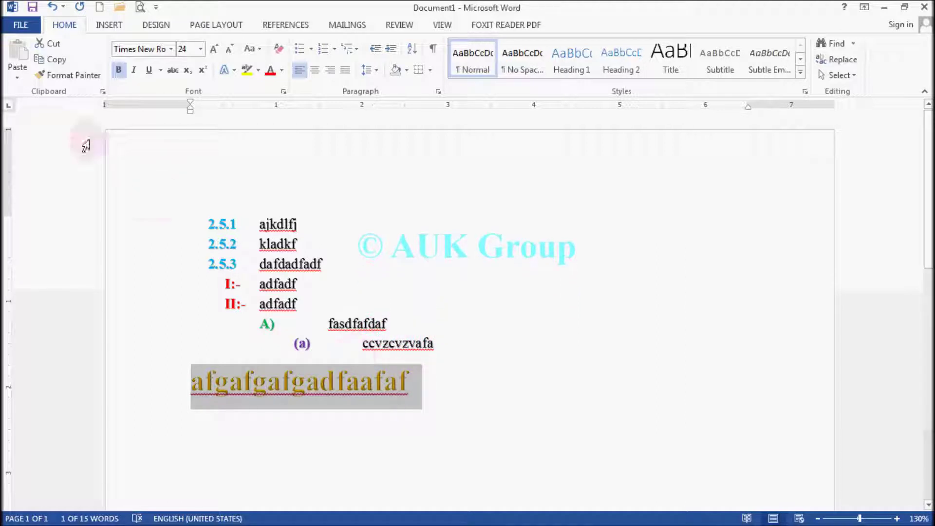
left_click(68, 77)
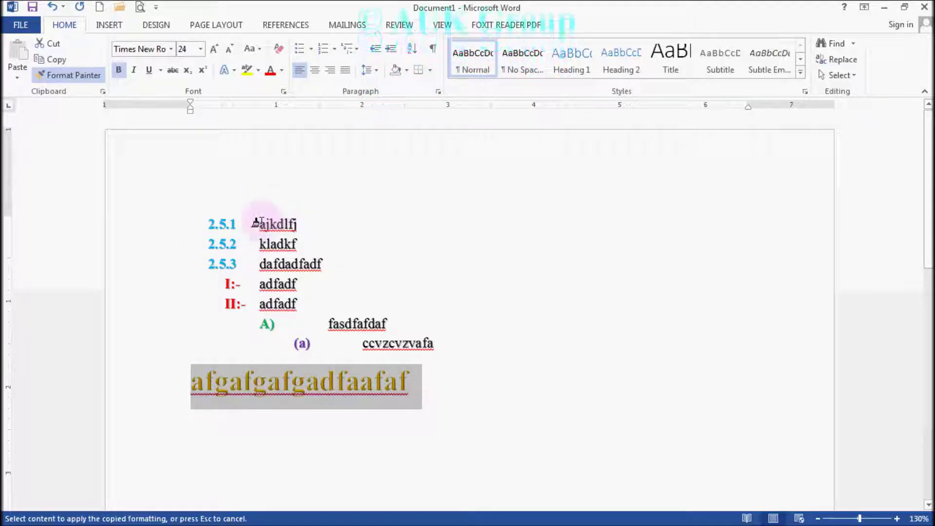
left_click_drag(248, 225, 337, 225)
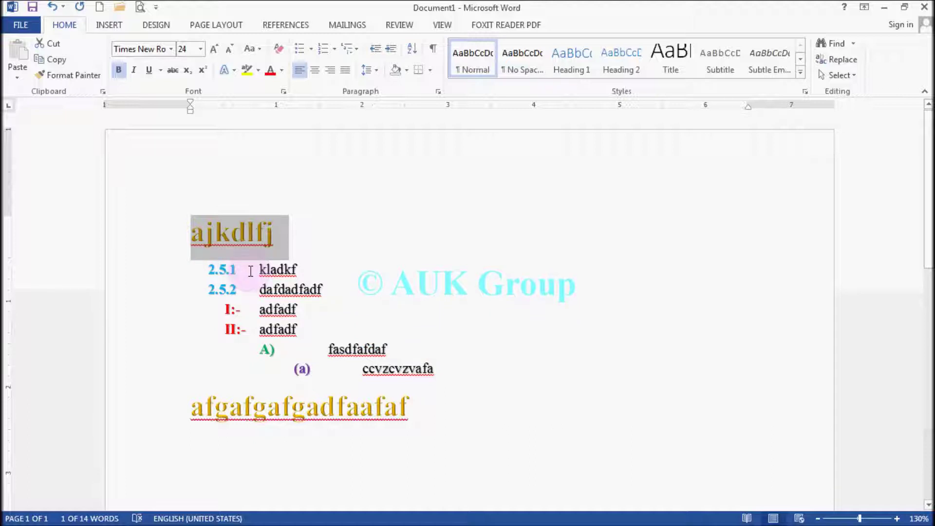
- Promote adfadf to level 2.5.3, then paint ajkdlfj's gold formatting onto kladkf and adfadf
double_click(273, 311)
key("shift+Tab")
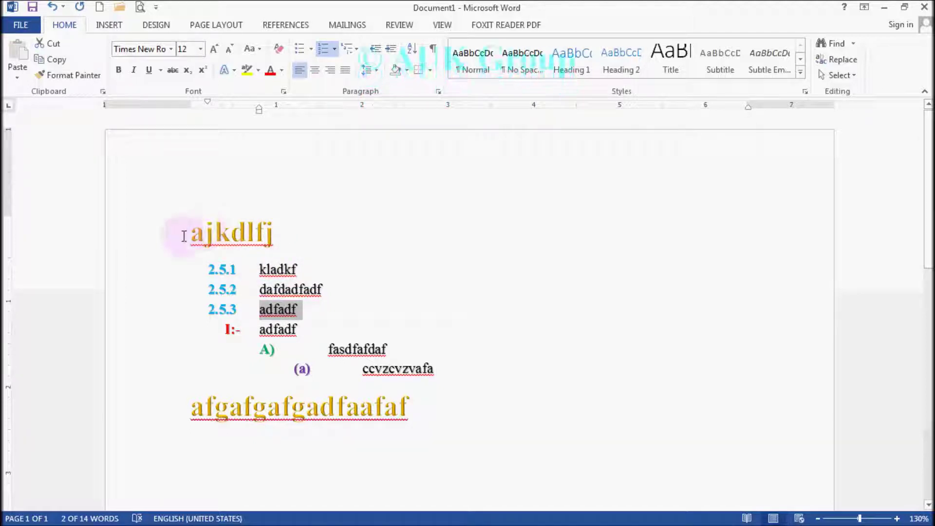
left_click_drag(191, 232, 302, 229)
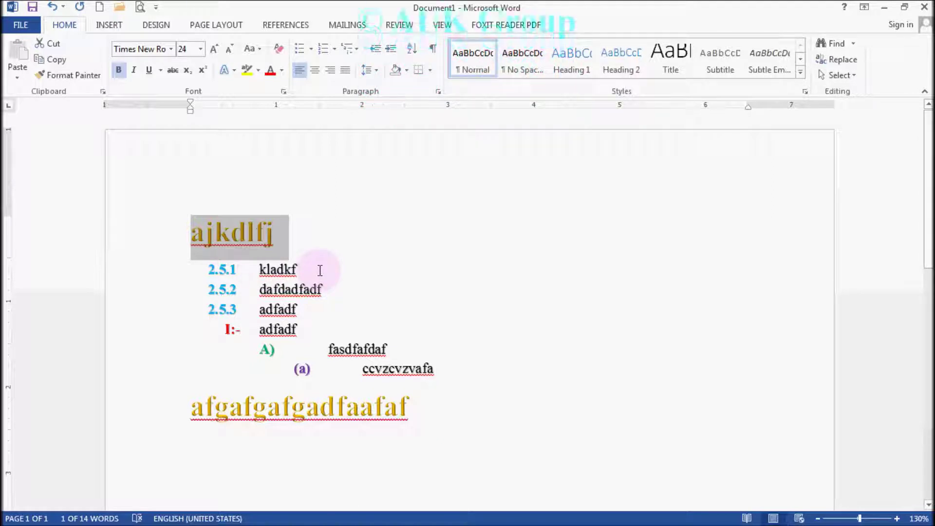
left_click(80, 75)
left_click_drag(254, 269, 404, 269)
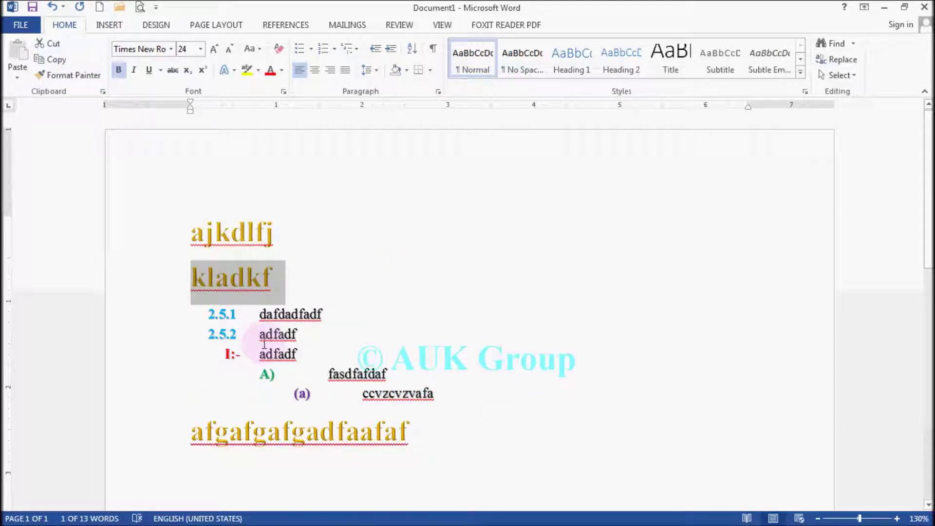
left_click_drag(254, 354, 346, 366)
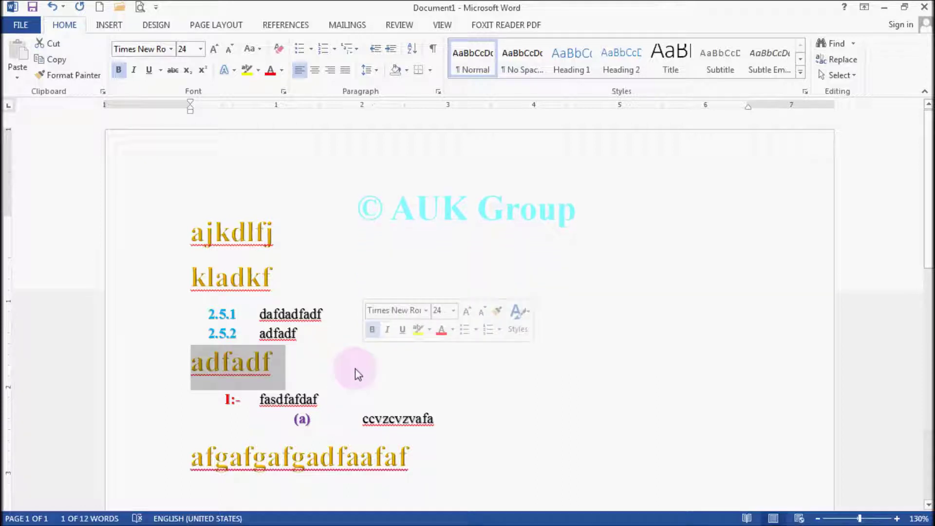
- Copy kladkf's gold 24 pt formatting onto the ccvzcvzvafa line
left_click(355, 369)
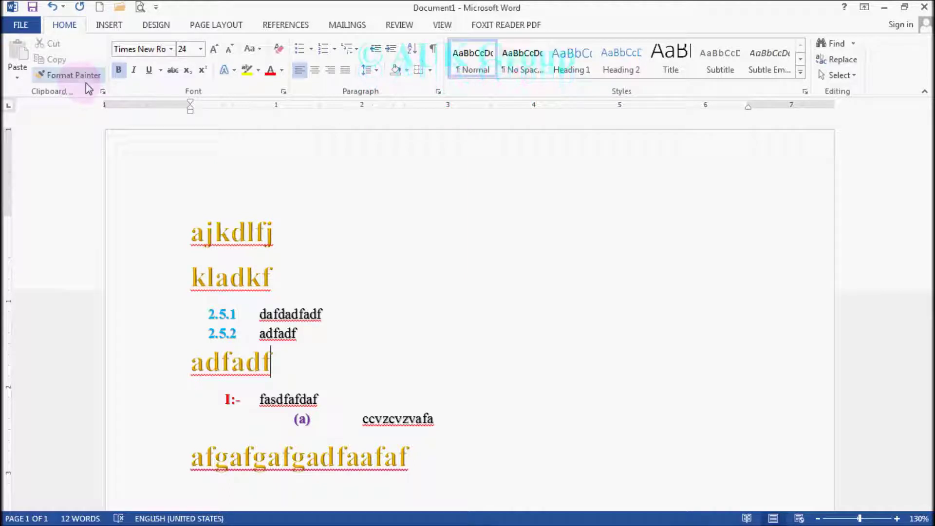
mouse_move(271, 277)
left_mouse_down()
mouse_move(151, 247)
mouse_move(171, 278)
left_mouse_up()
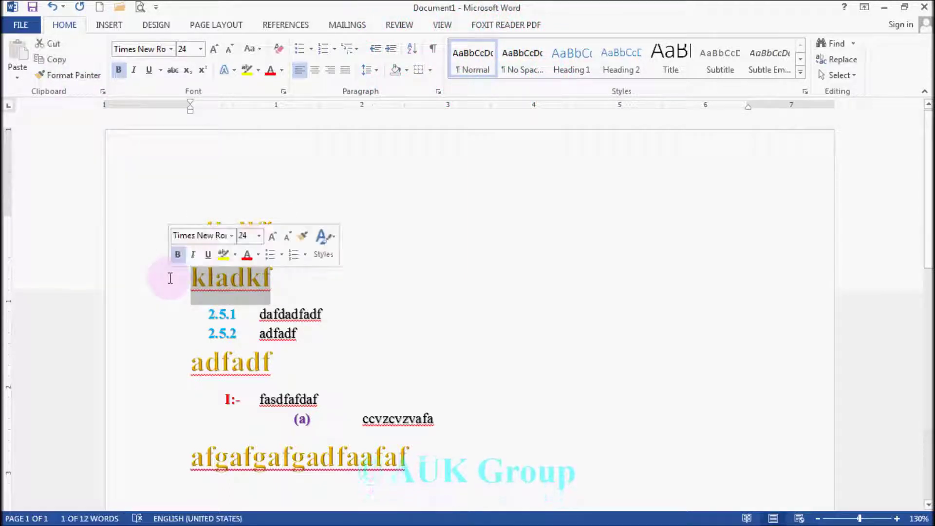
left_click(73, 75)
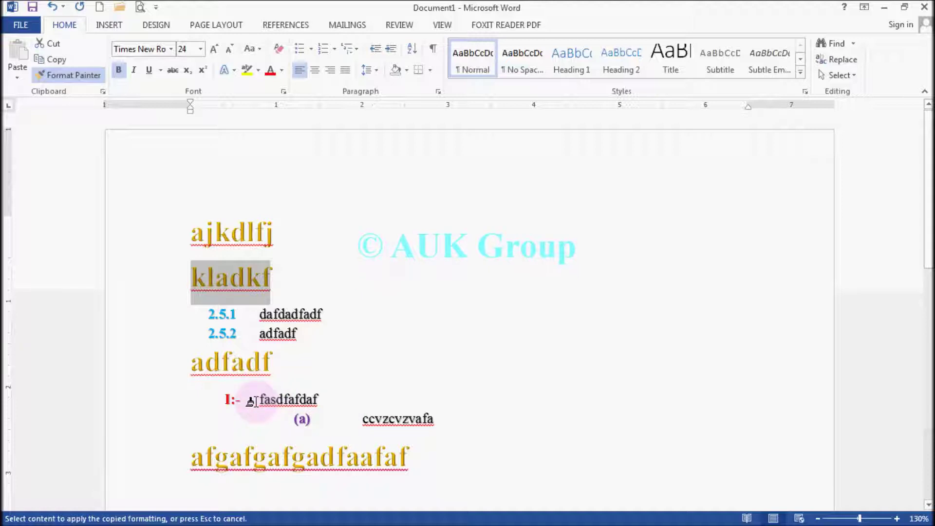
left_click_drag(351, 419, 590, 422)
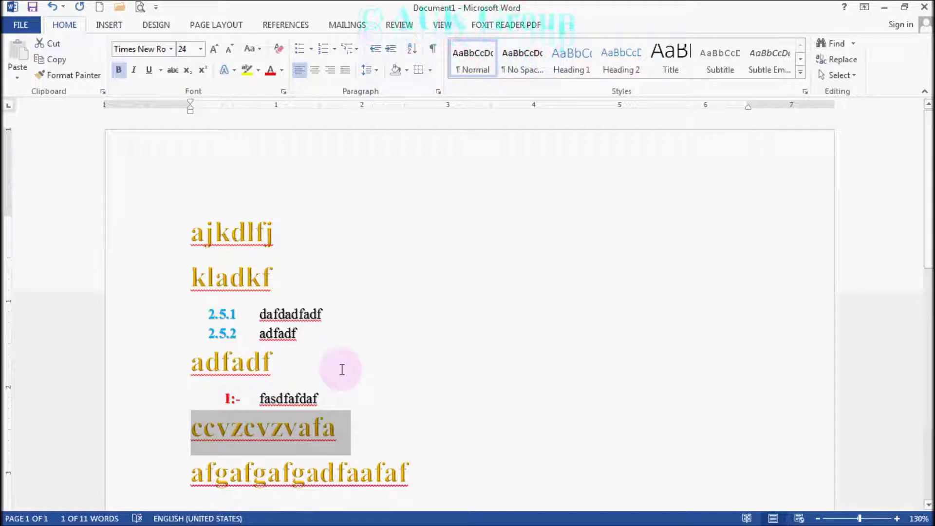
scroll(395, 331, "down", 3)
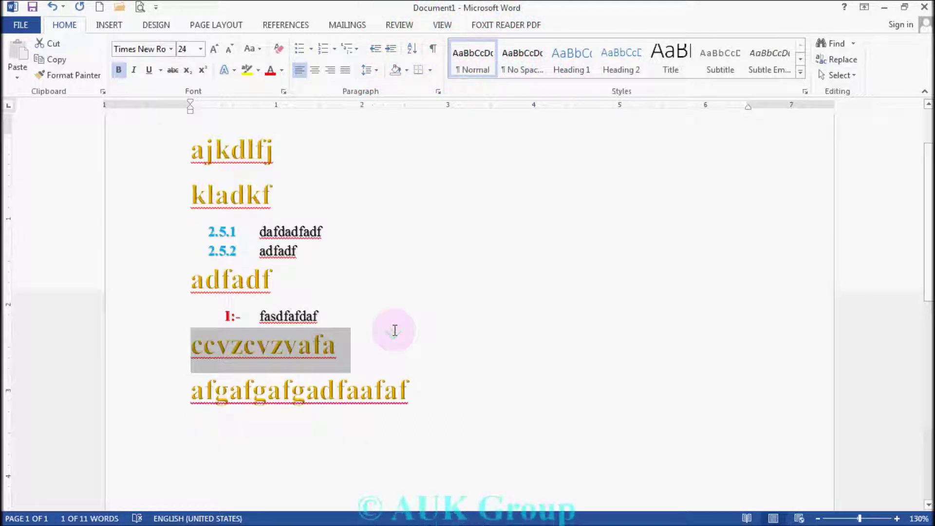
scroll(395, 331, "up", 1)
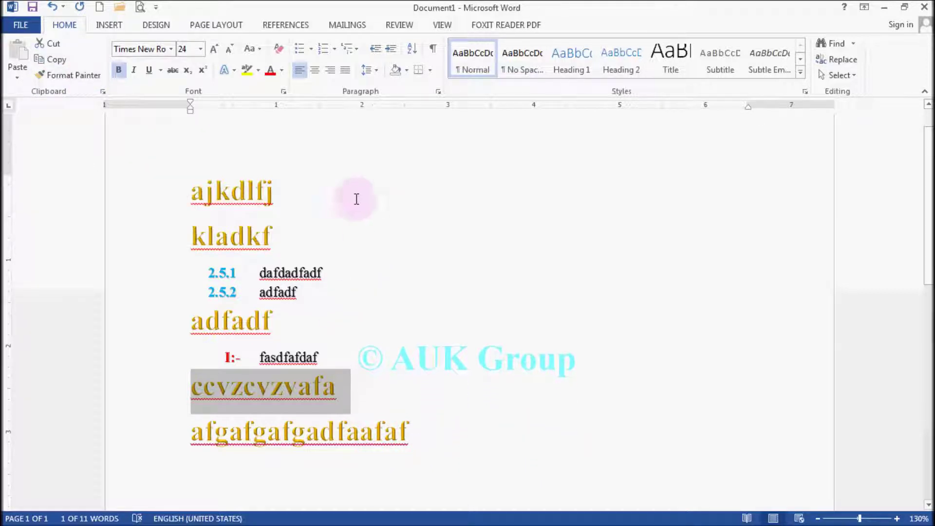
left_click(358, 51)
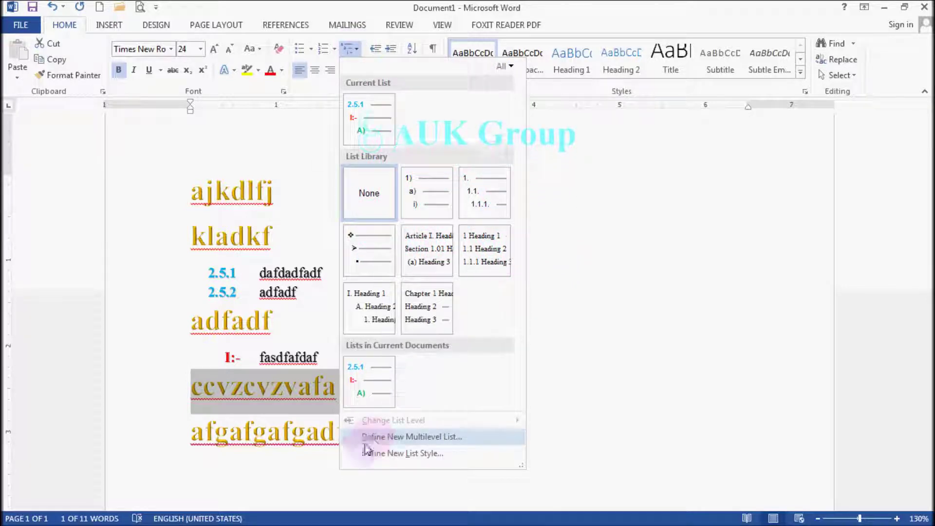
left_click(442, 453)
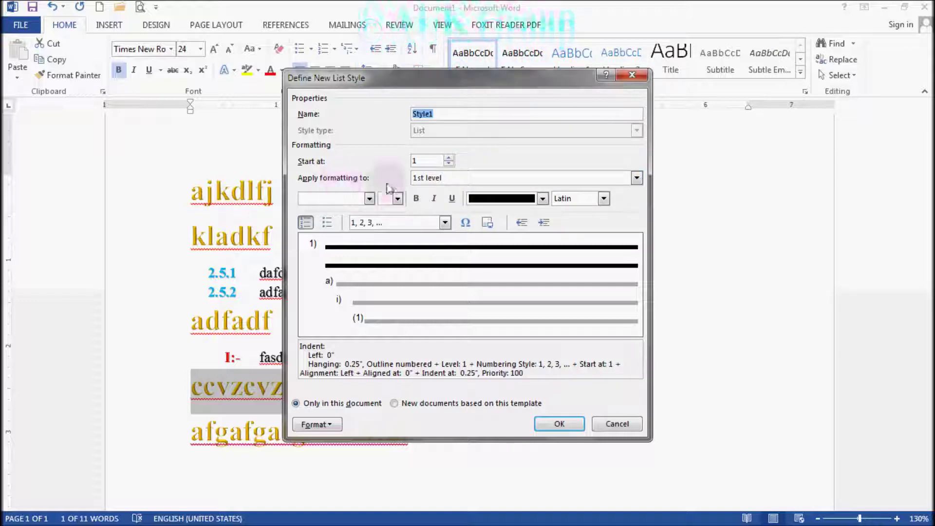
left_click(637, 178)
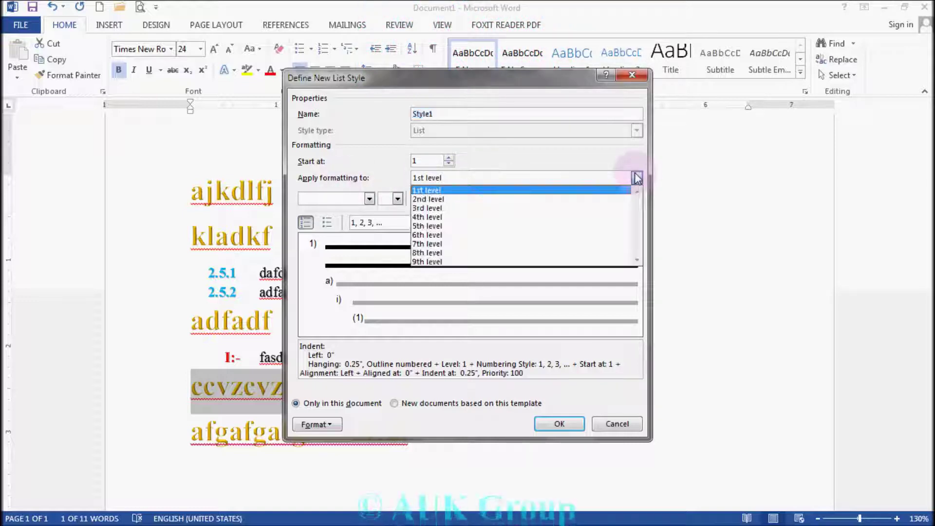
left_click(563, 191)
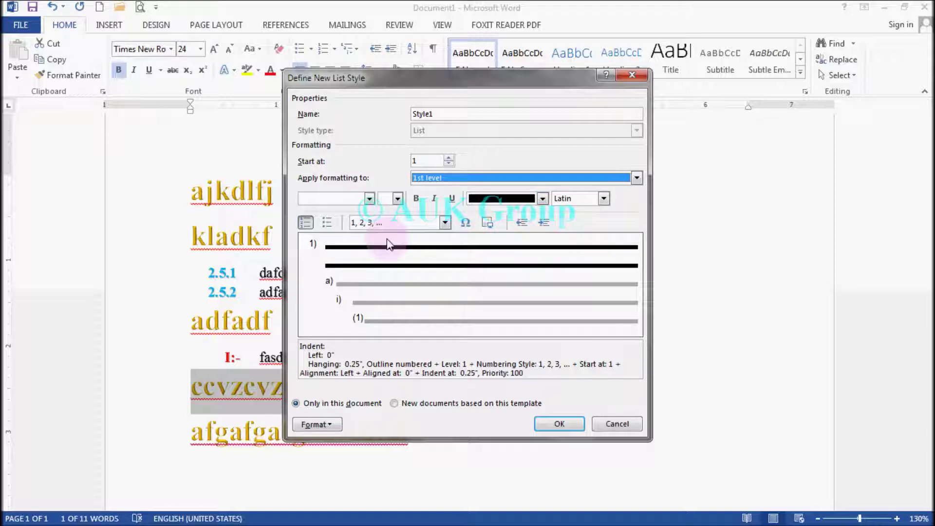
- Cancel the new list style and delete all the text in the document
left_click(609, 424)
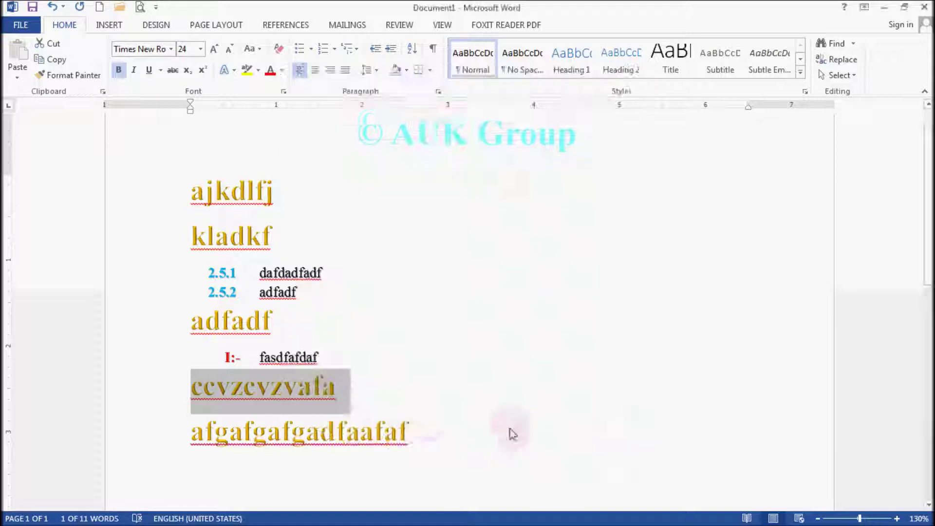
left_click(400, 449)
left_click_drag(400, 449, 171, 178)
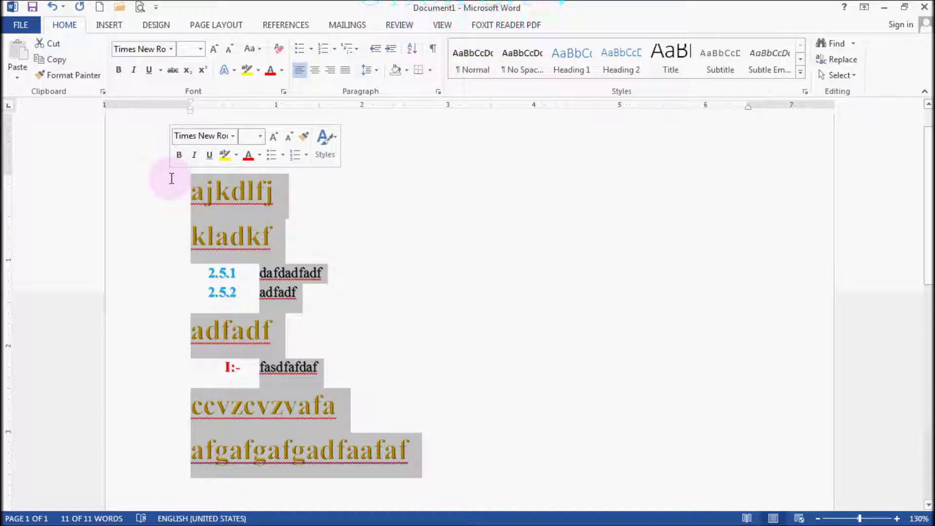
key("Delete")
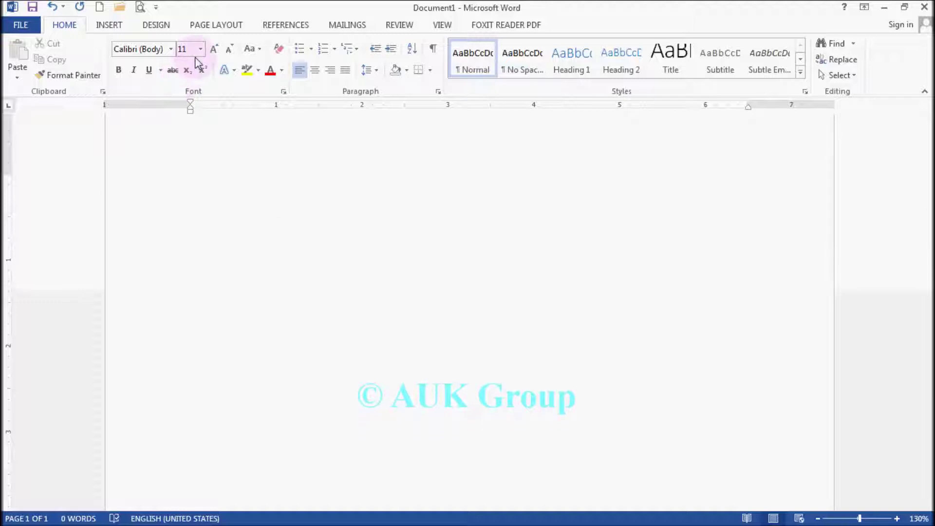
left_click(355, 48)
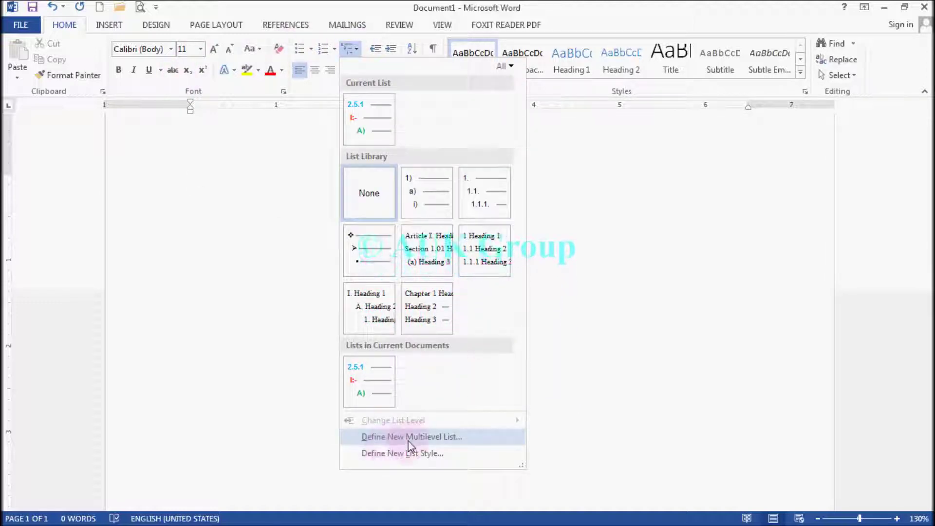
- Create a list style named 'auk' with bold, light blue level-1 numbers in 1, 2, 3 style
left_click(447, 454)
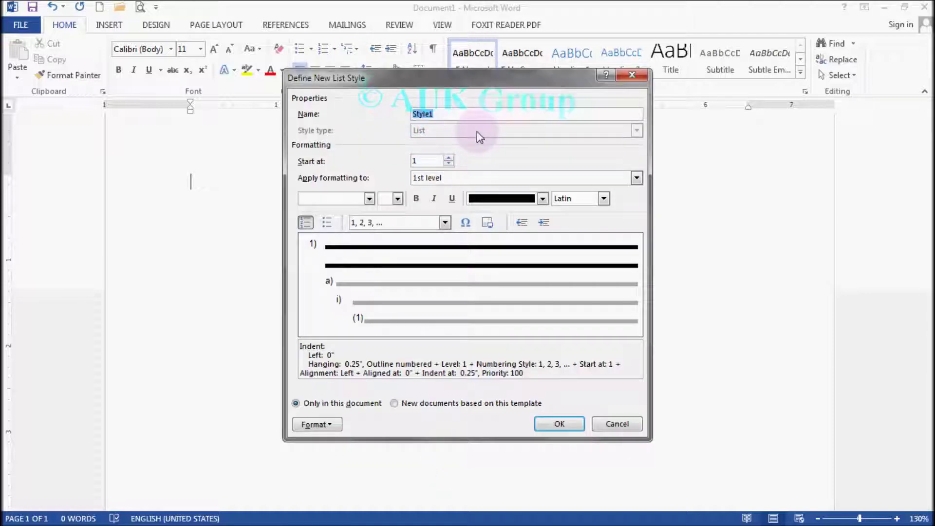
type("auk")
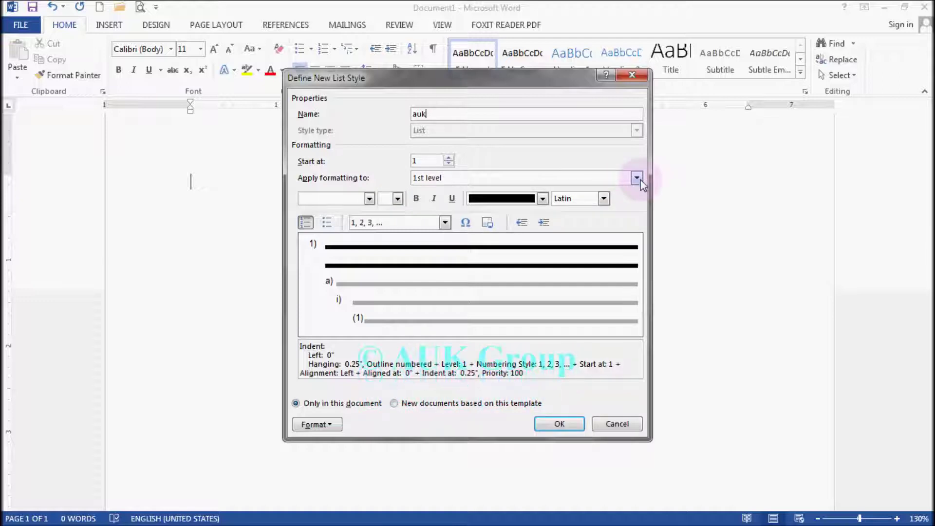
left_click(543, 198)
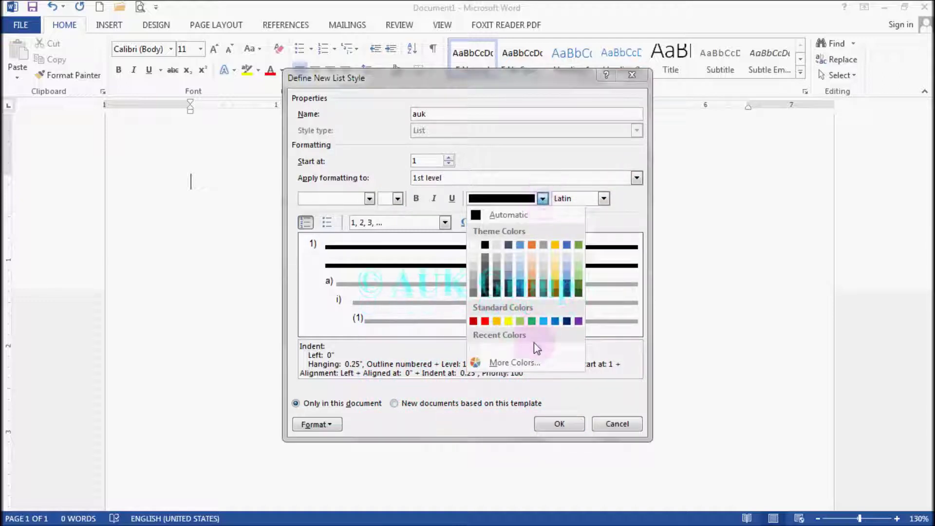
left_click(543, 322)
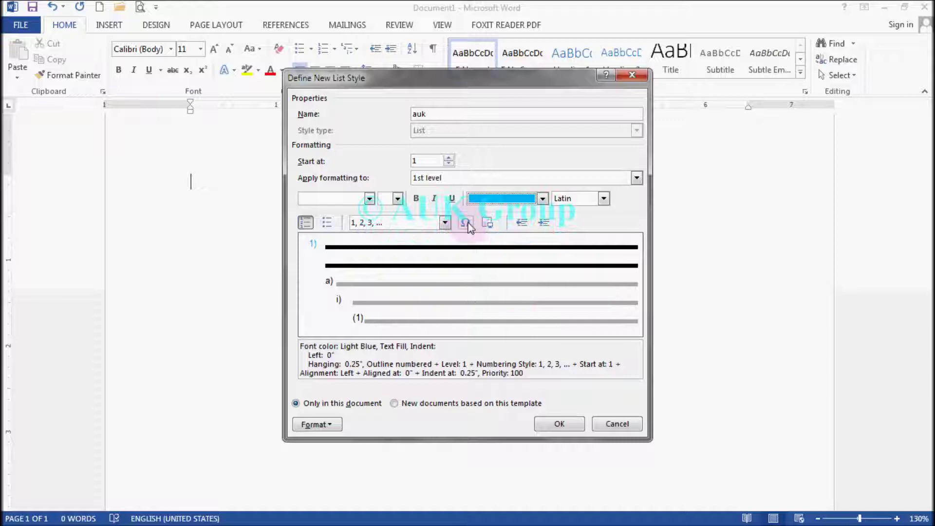
left_click(416, 198)
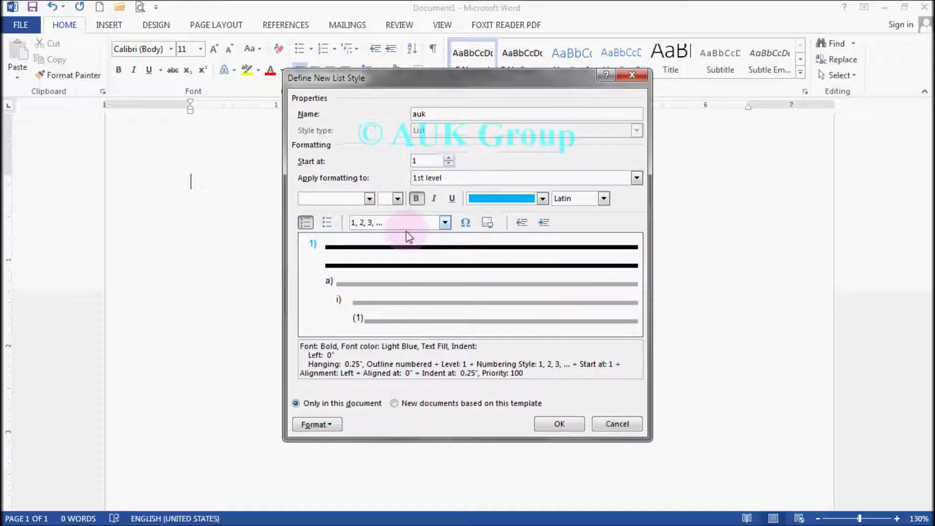
left_click(445, 224)
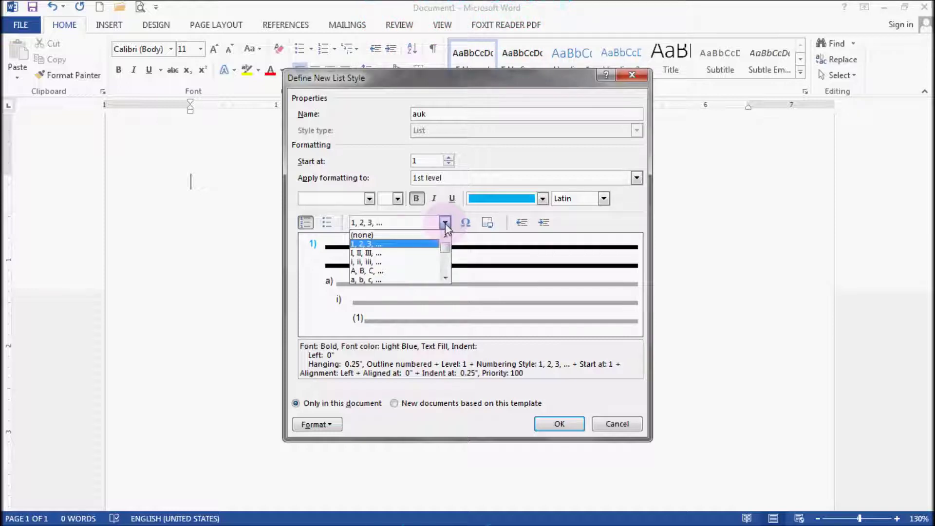
left_click(402, 244)
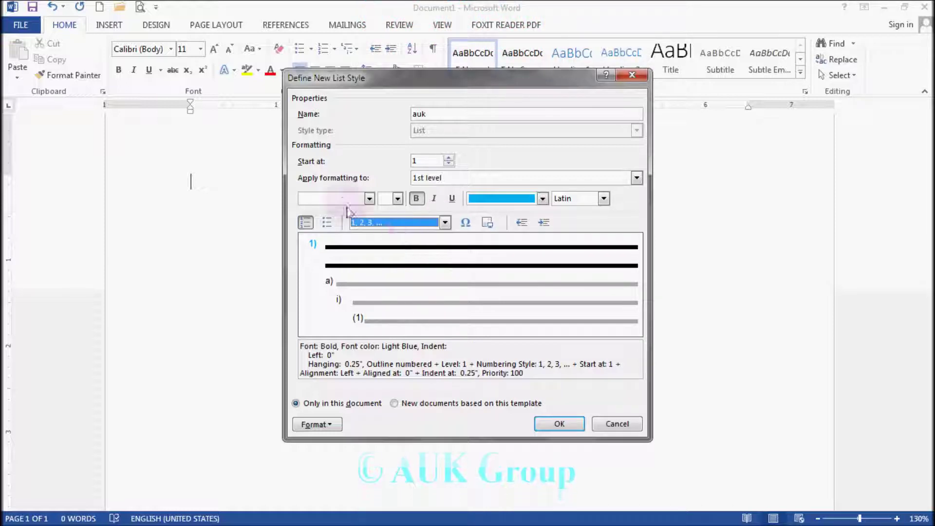
left_click(369, 199)
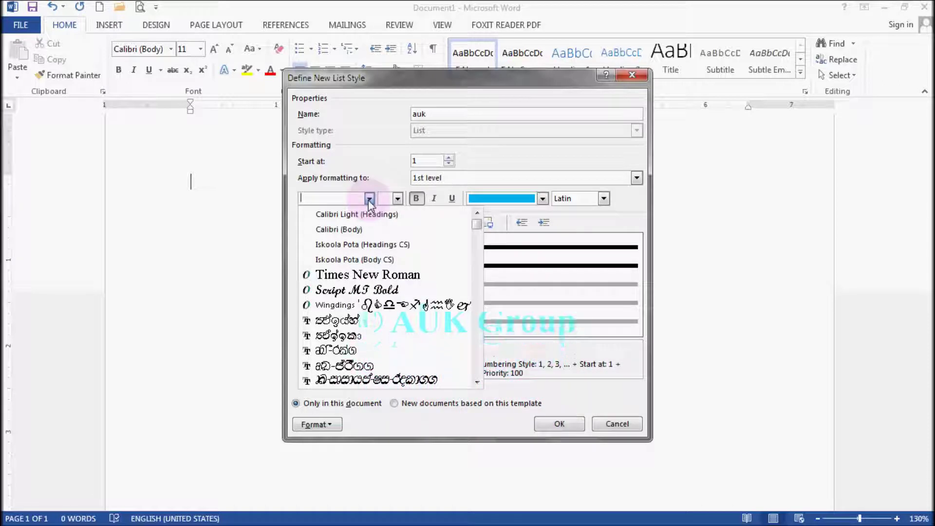
left_click(397, 199)
left_click(398, 199)
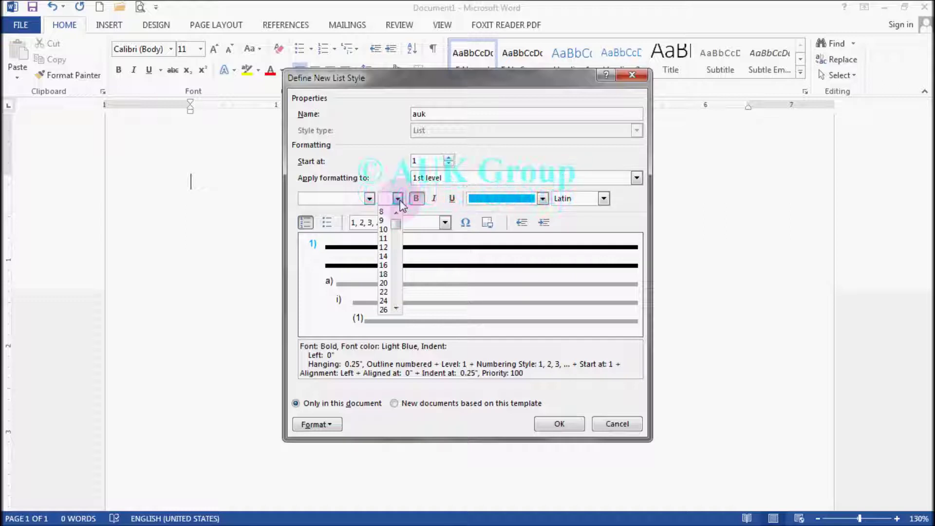
left_click(397, 199)
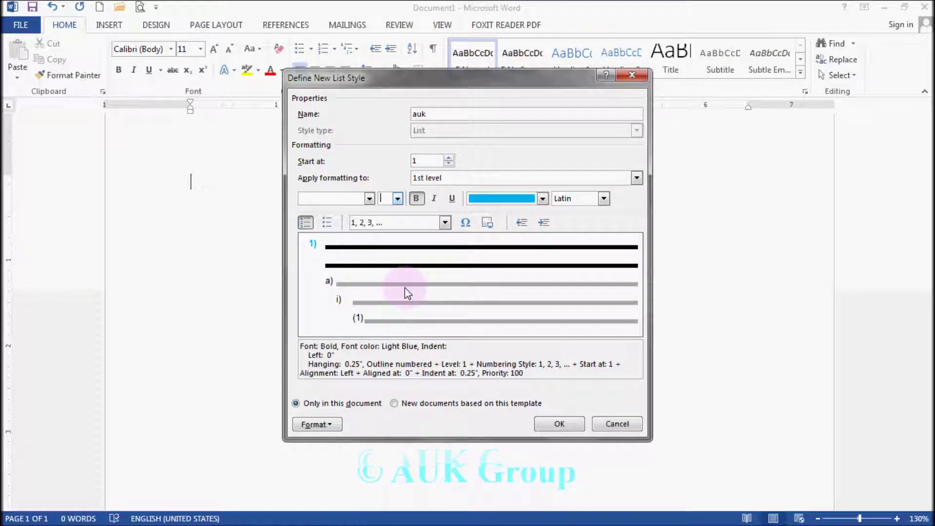
- Switch to the 2nd level and make its a, b, c letters bold and purple
left_click(637, 179)
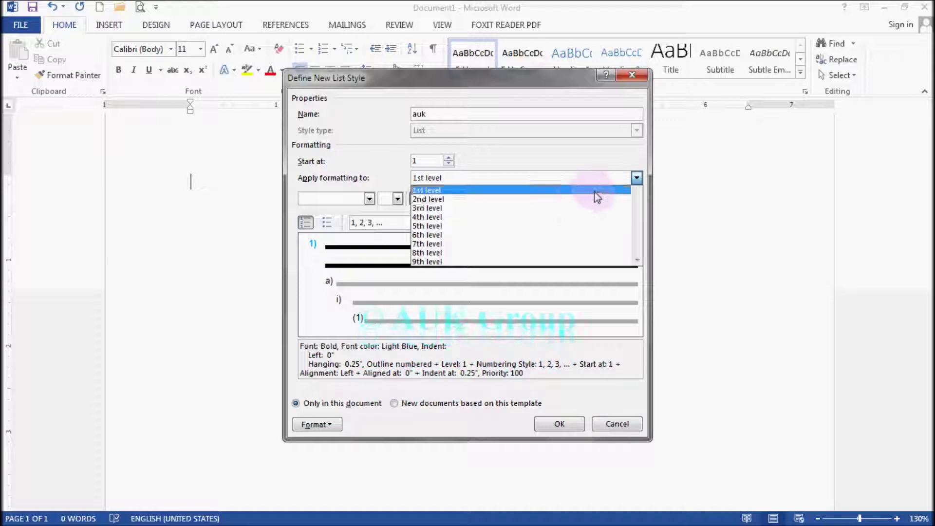
left_click(587, 200)
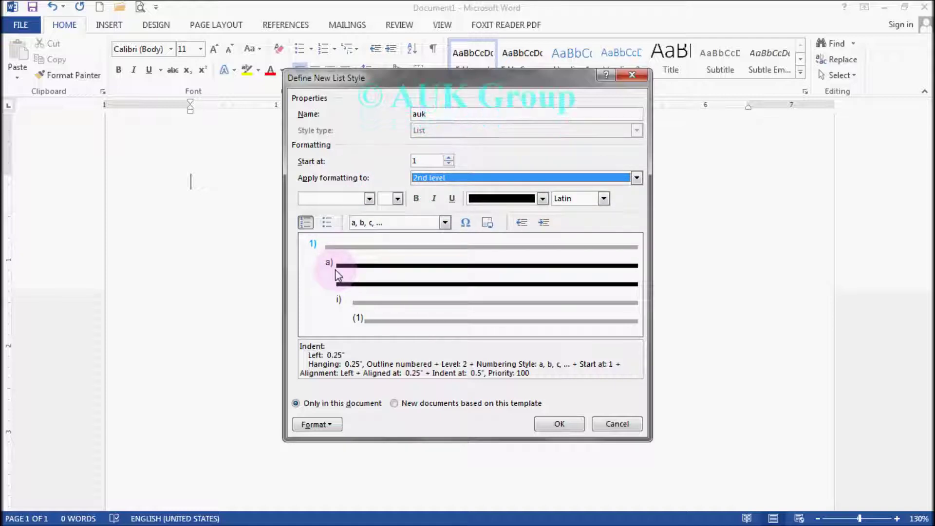
left_click(418, 198)
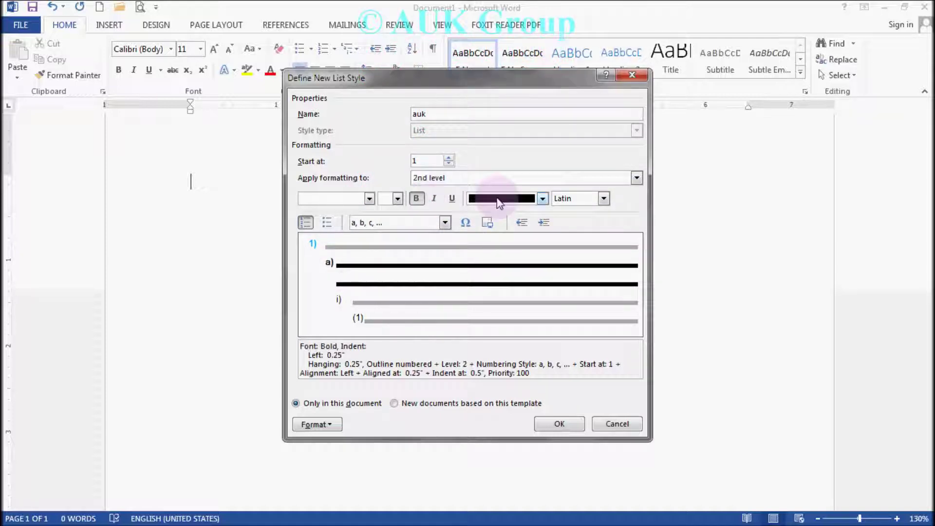
left_click(543, 198)
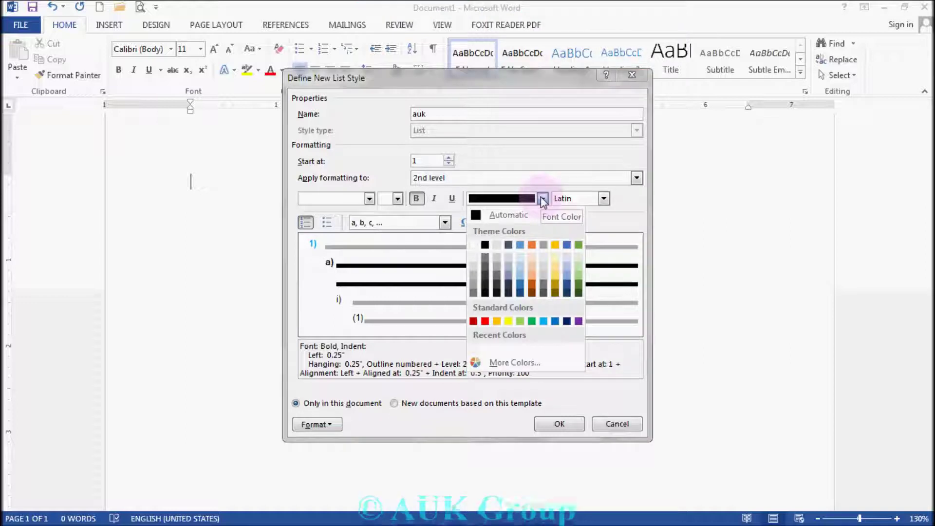
left_click(579, 322)
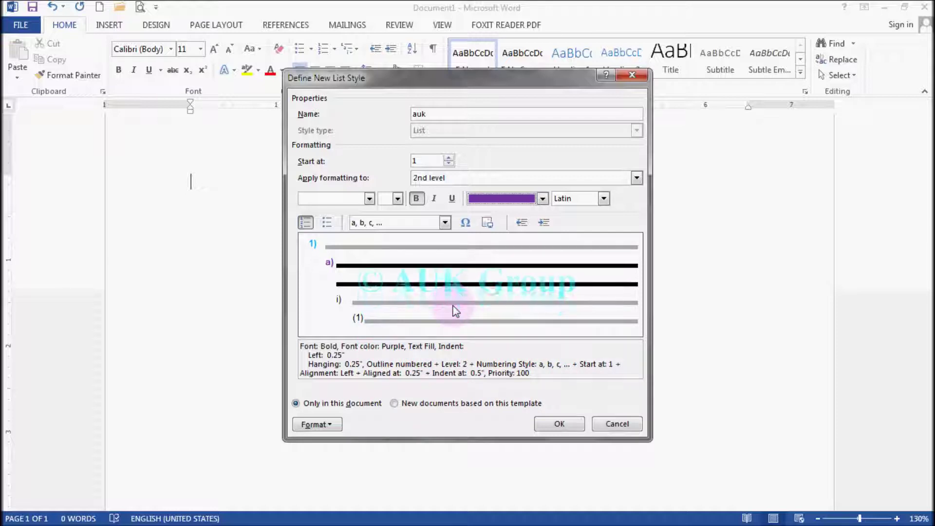
left_click(315, 424)
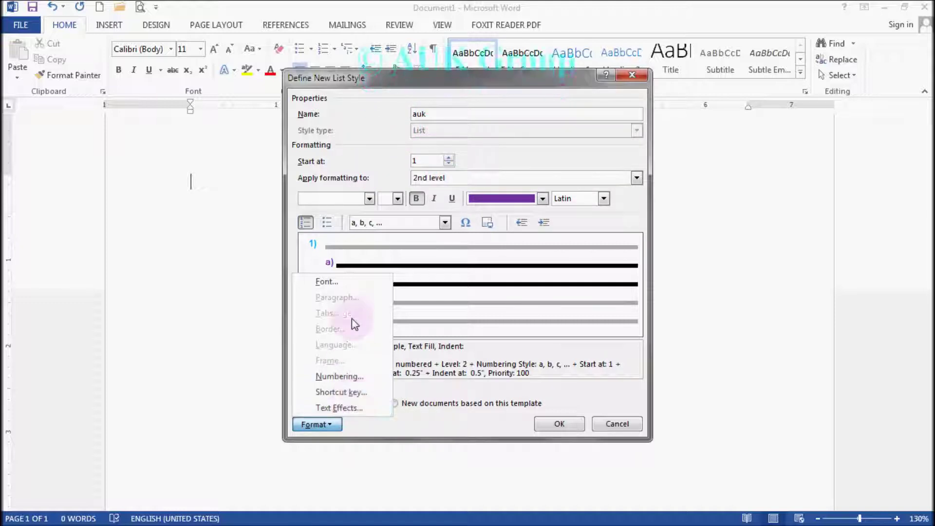
left_click(328, 282)
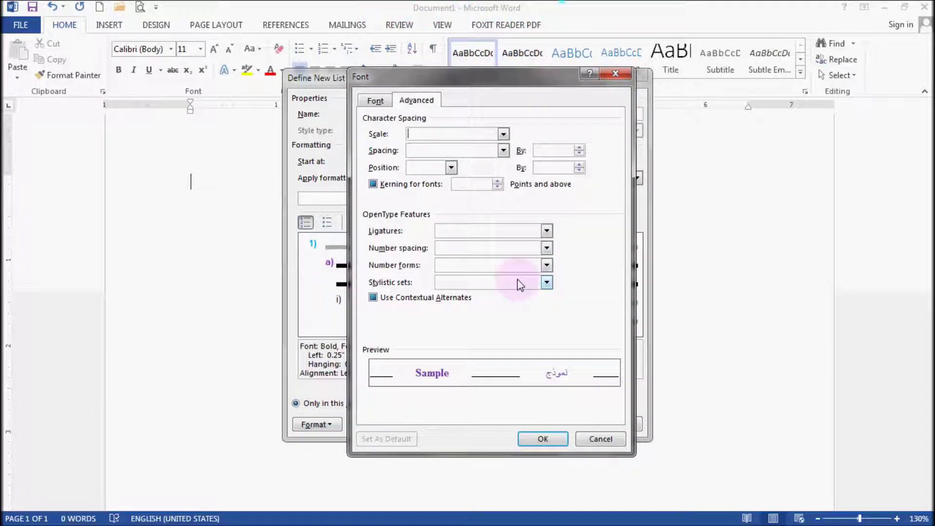
left_click(376, 99)
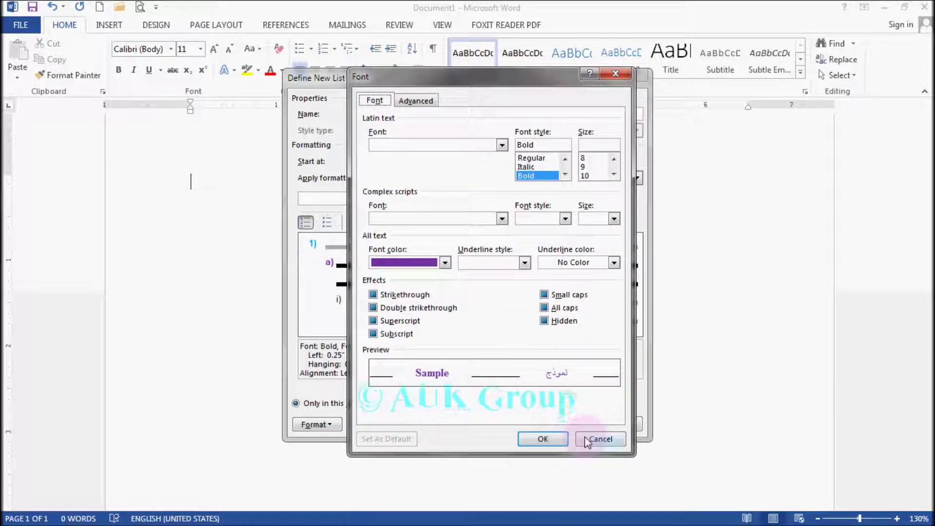
left_click(541, 440)
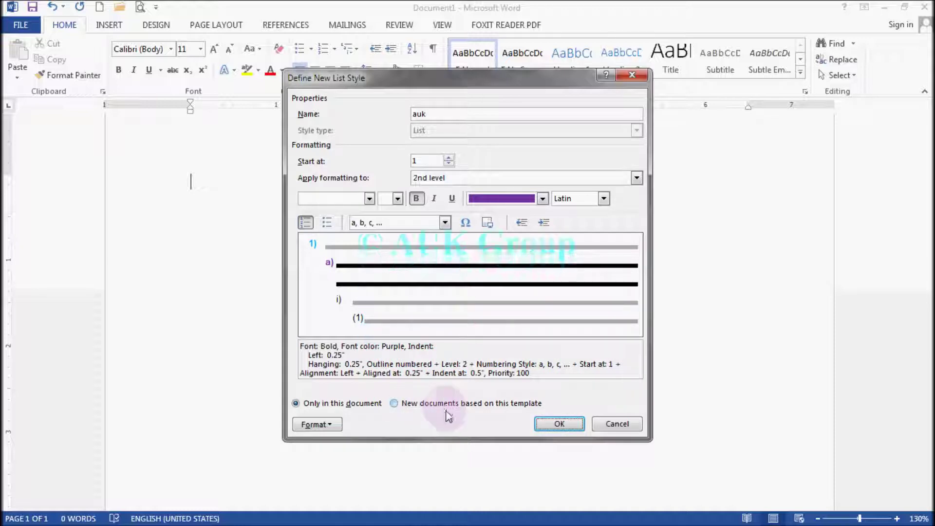
left_click(331, 424)
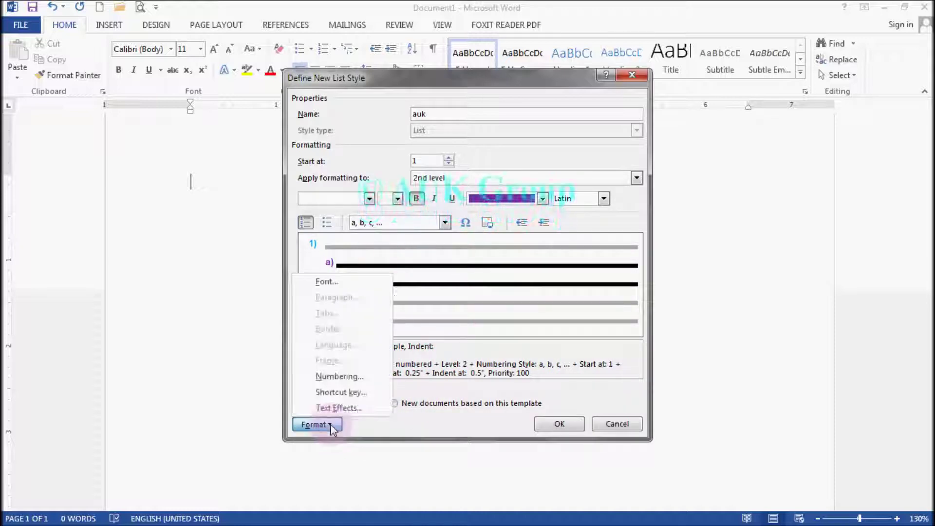
- Change the level-1 number format of the auk style to 2.5.1)
left_click(339, 378)
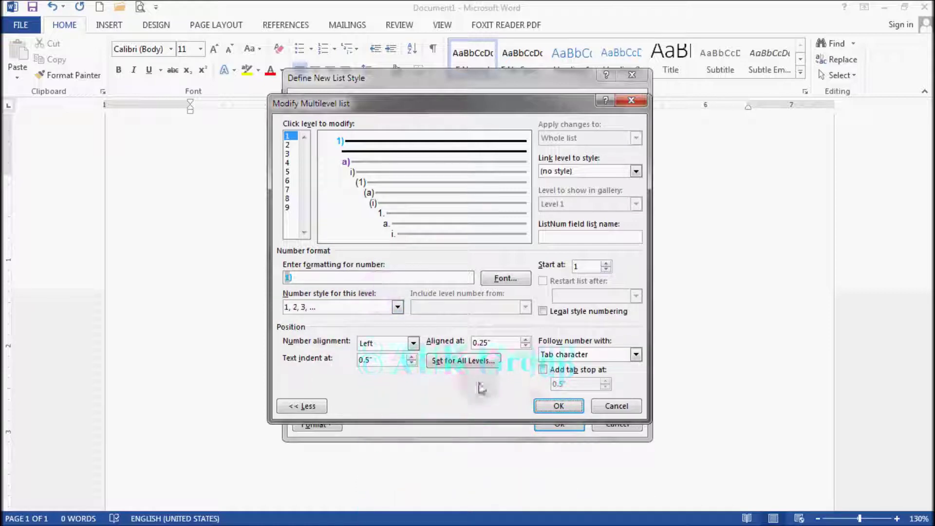
left_click(556, 405)
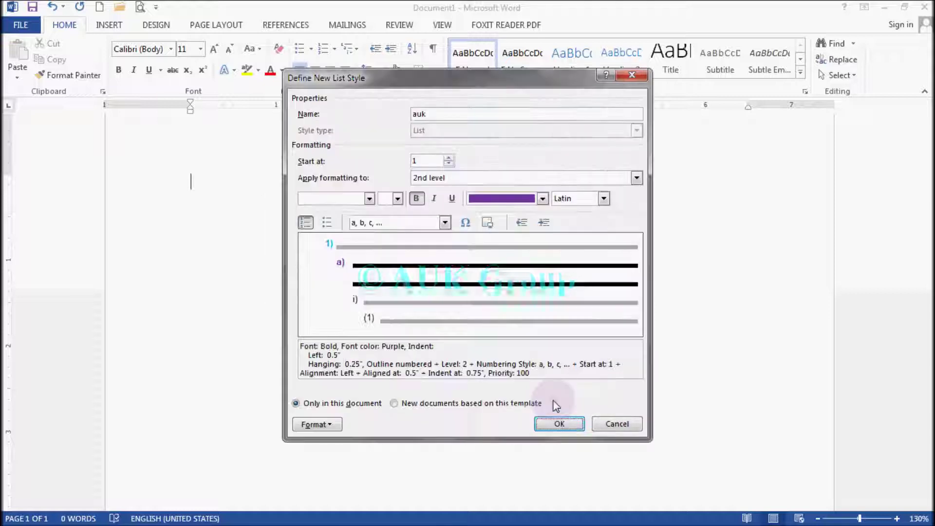
left_click(317, 424)
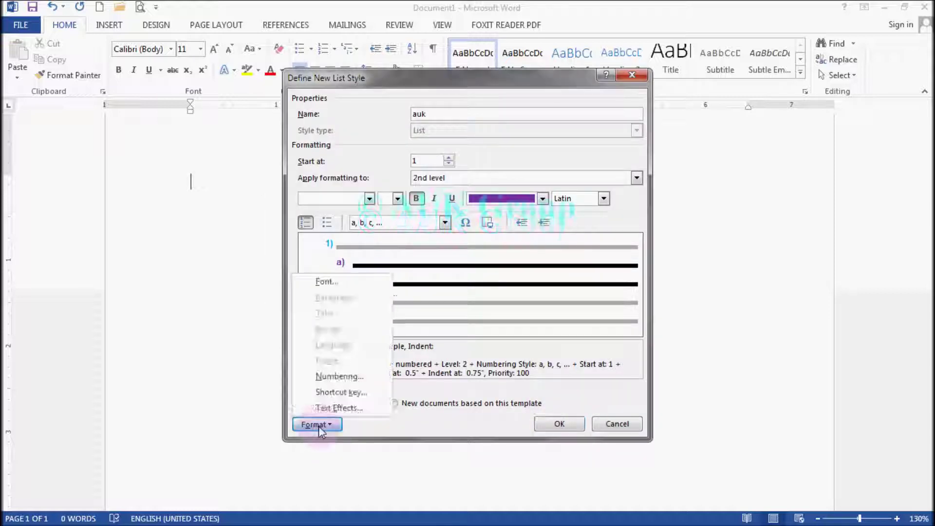
left_click(356, 383)
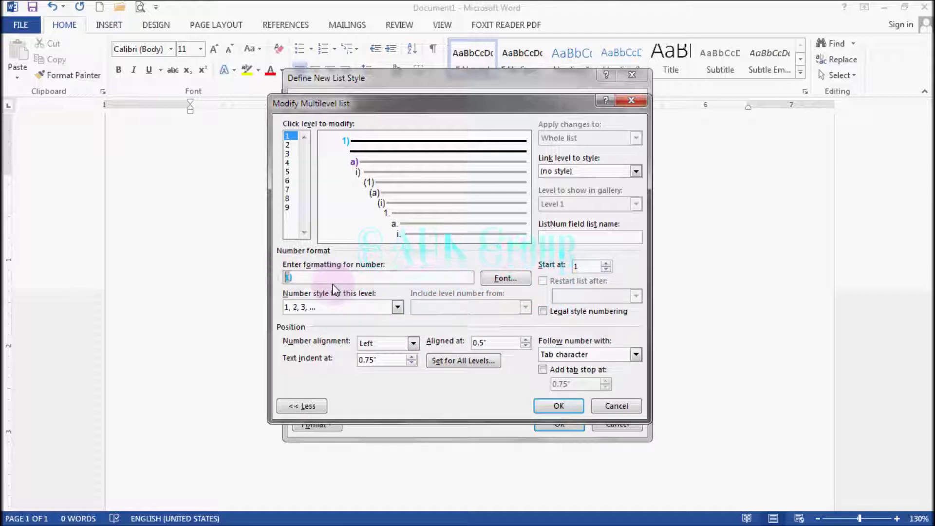
type(".")
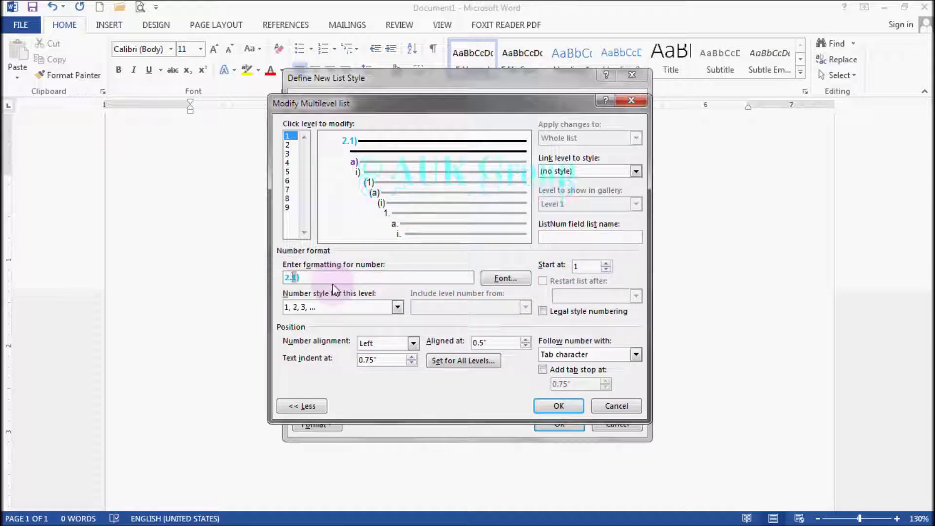
type("5")
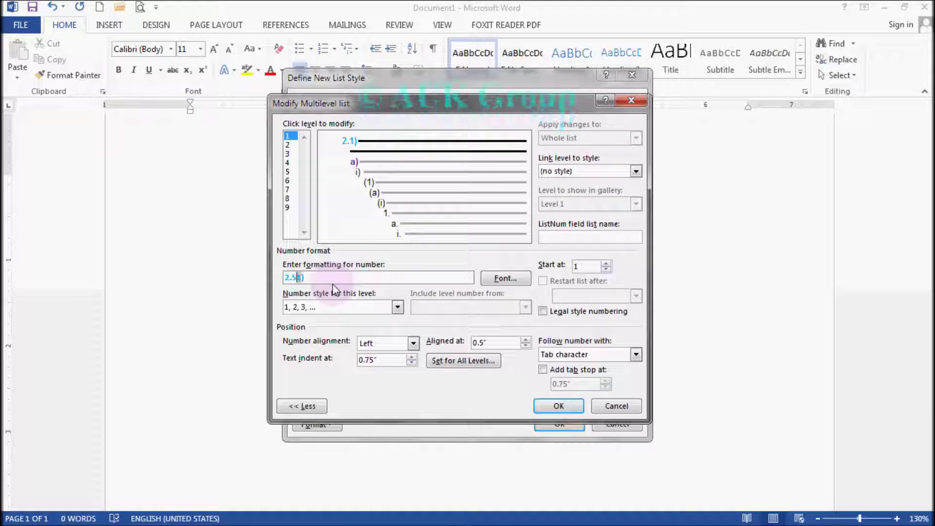
type(".")
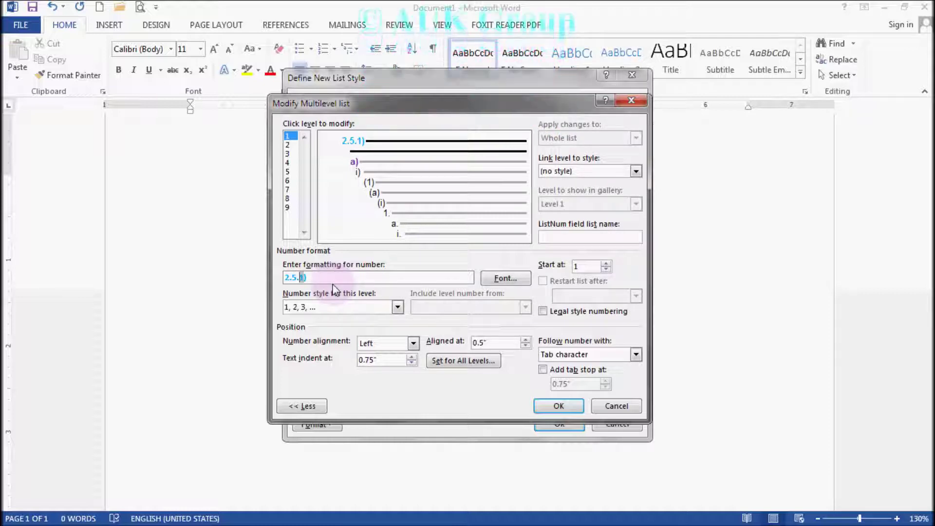
- Set the level-2 number format to 3.8.a) and save the auk list style
left_click(382, 163)
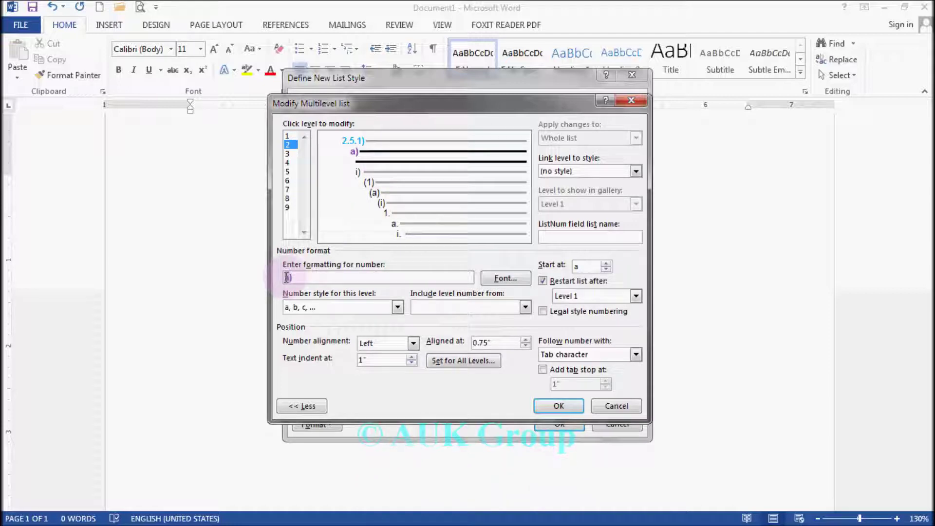
type("3.8.")
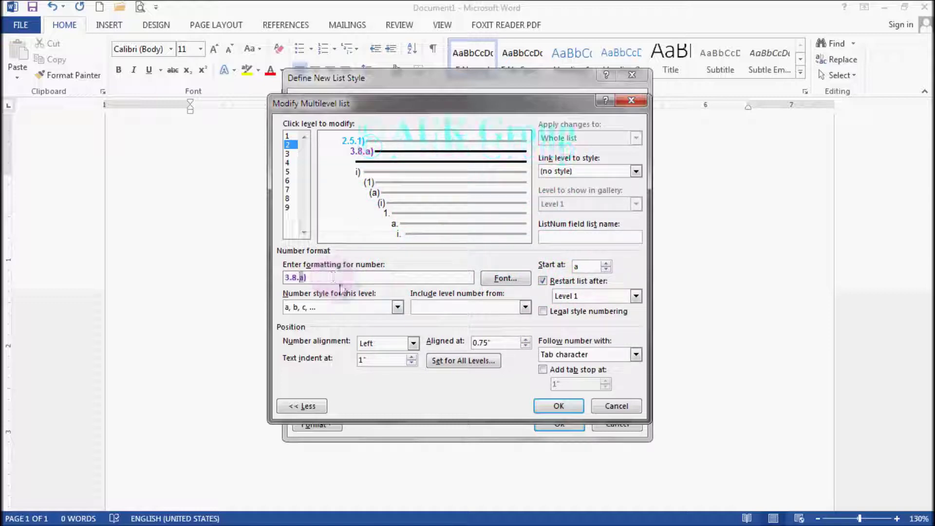
left_click(545, 407)
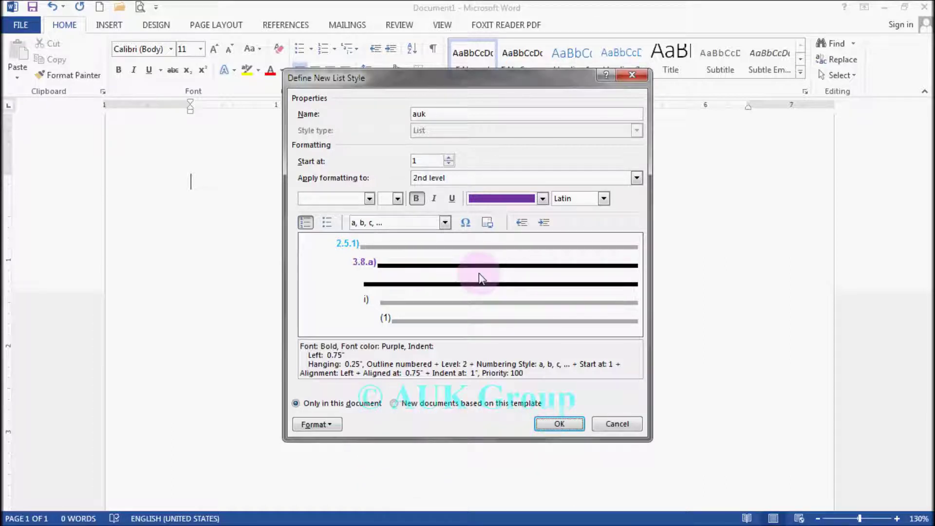
left_click(555, 425)
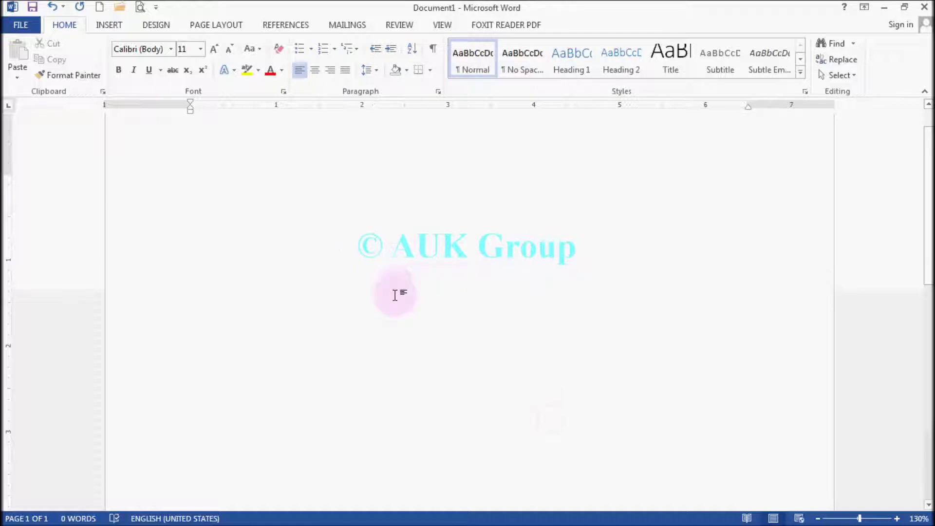